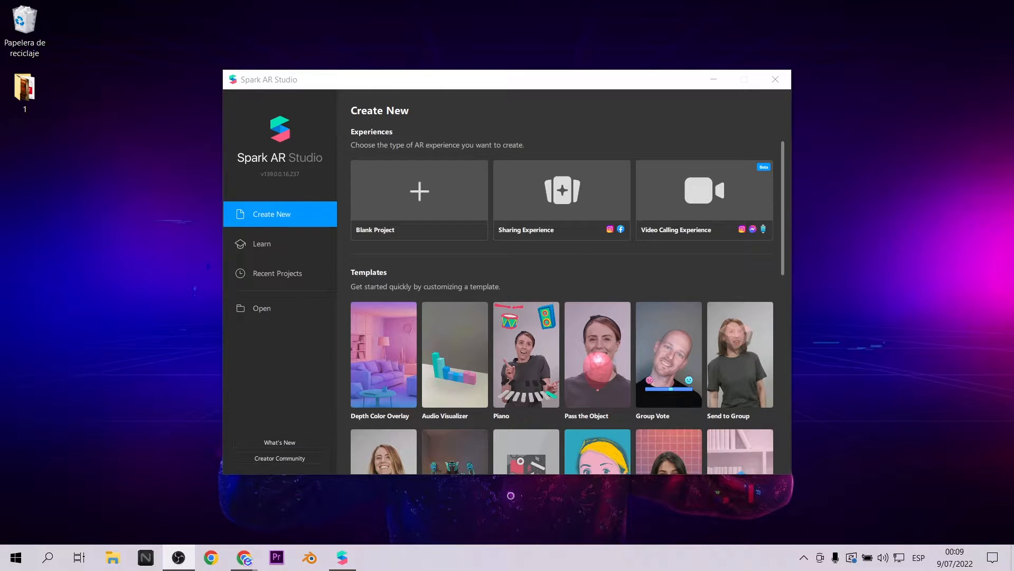
Step: Create a new Sharing Experience project and add a Target Tracker to the scene
left_click(663, 79)
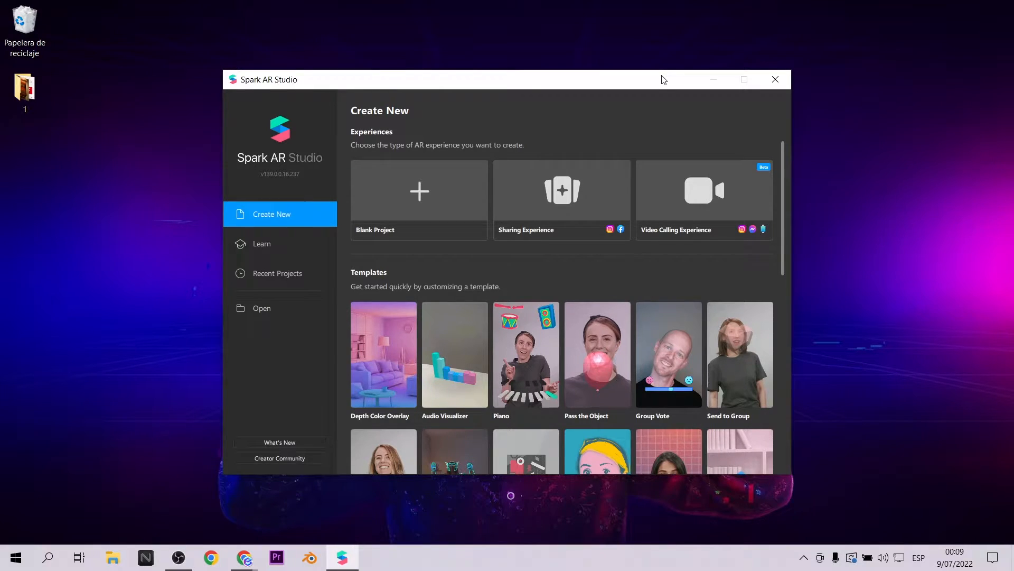
left_click(571, 188)
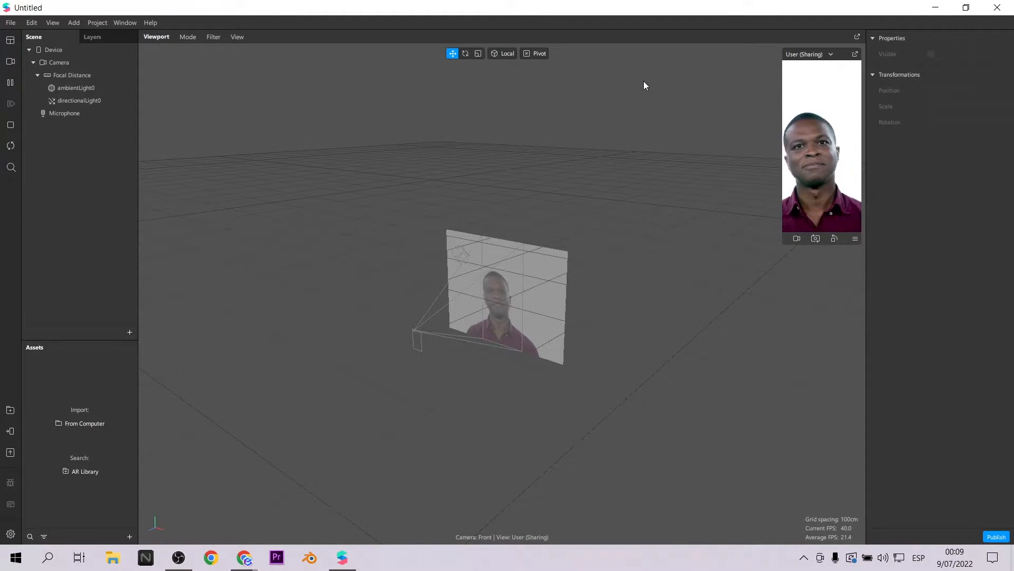
left_click(129, 333)
left_click(88, 202)
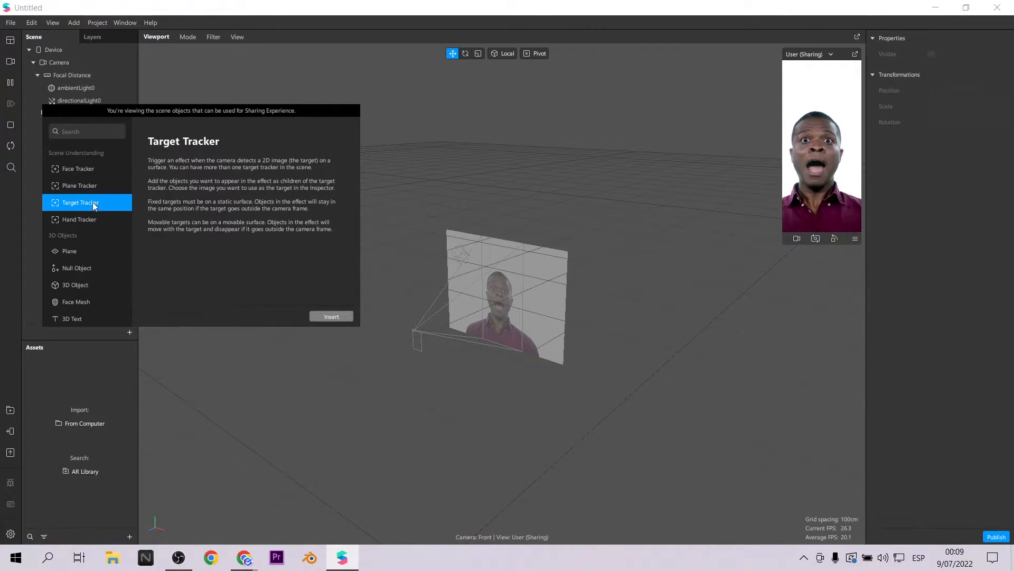
left_click(337, 315)
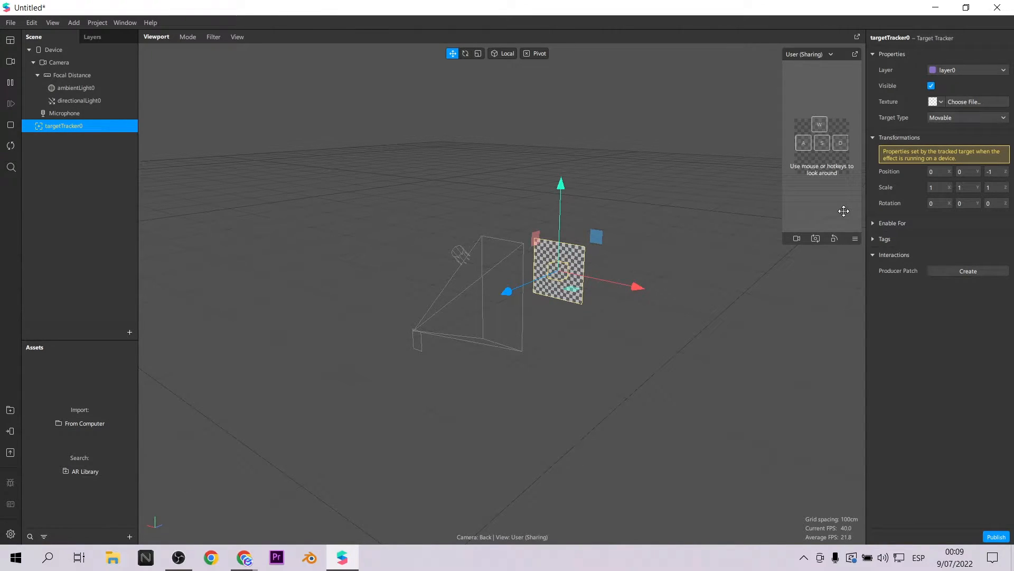
left_click(843, 211)
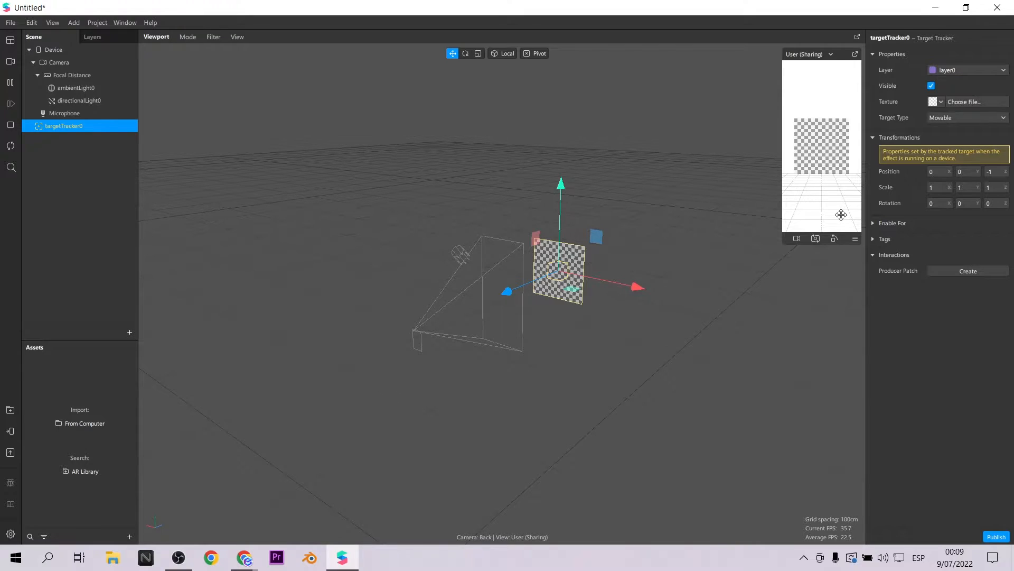
Step: Import the friends image as a new texture for the target tracker
left_click(942, 101)
left_click(955, 112)
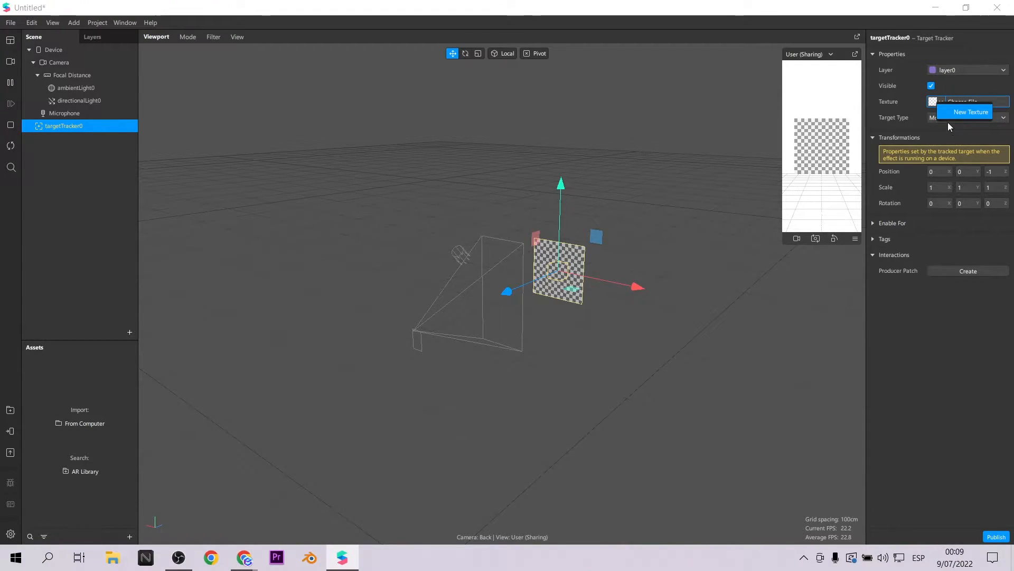
left_click(167, 132)
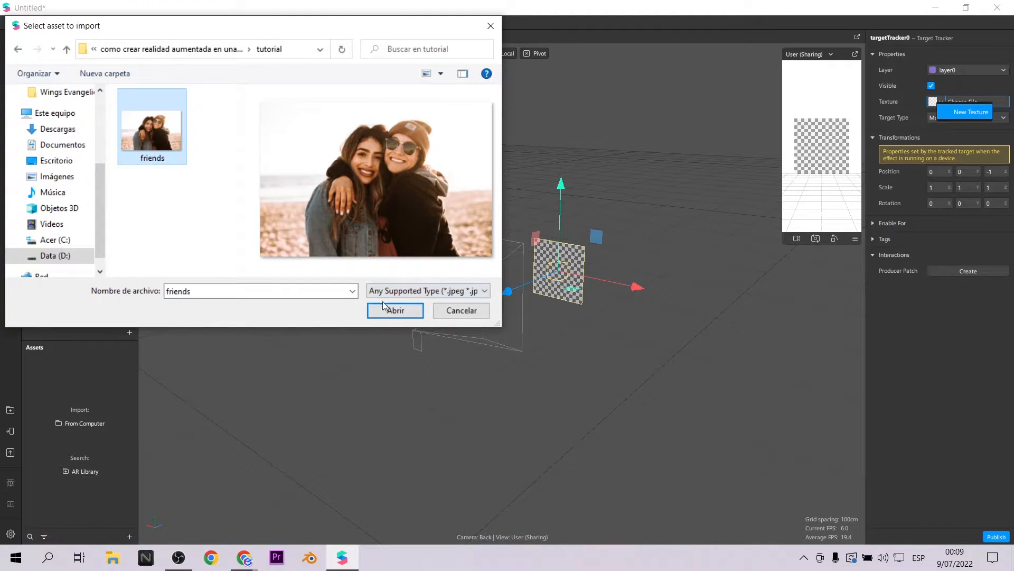
left_click(395, 310)
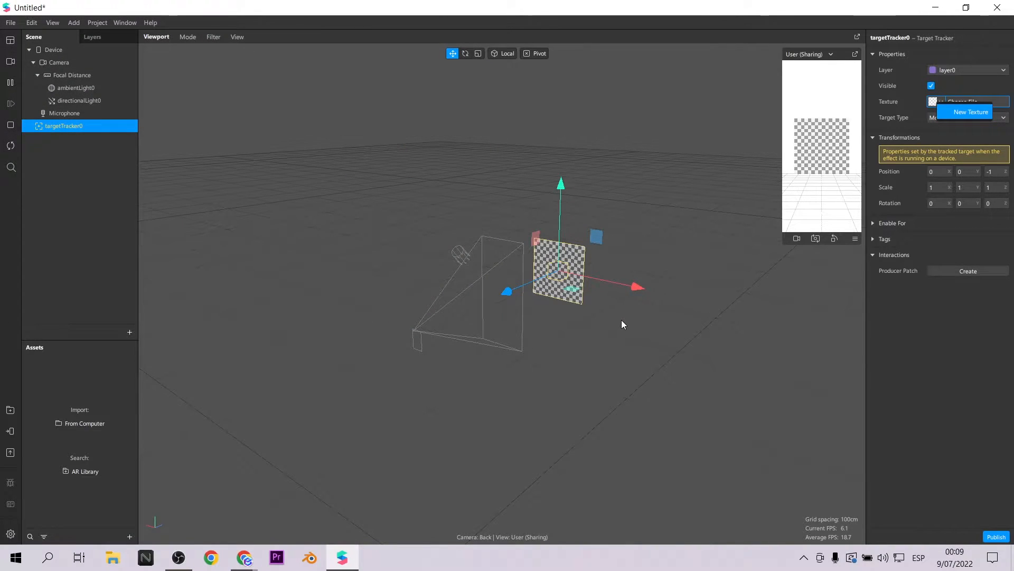
scroll(636, 315, "up", 3)
scroll(636, 315, "down", 3)
scroll(621, 328, "up", 1)
left_click_drag(619, 328, 721, 324)
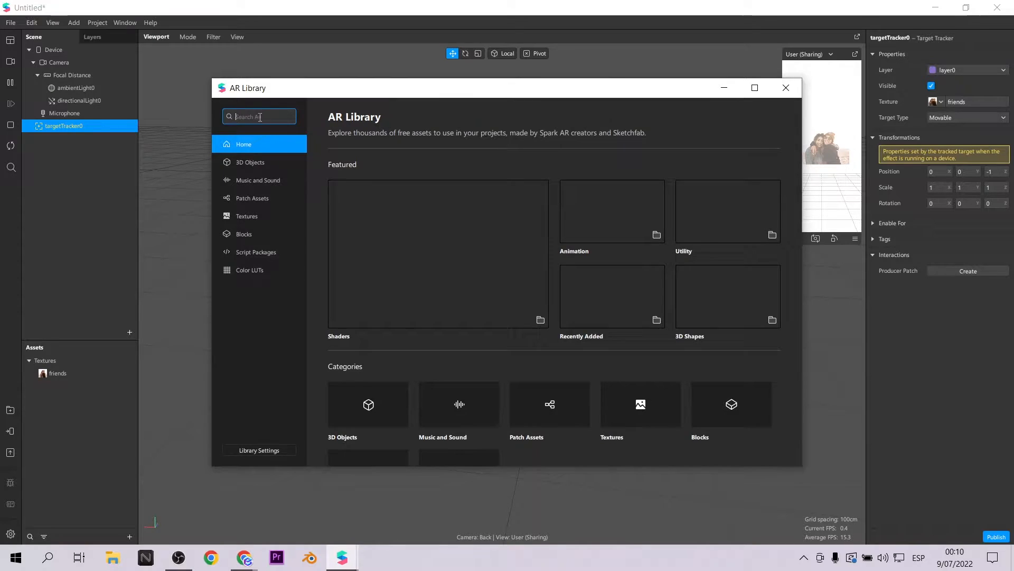
Step: Search the AR Library for "bear" and import the seated brown teddy model named Bear
type("bear")
key("Return")
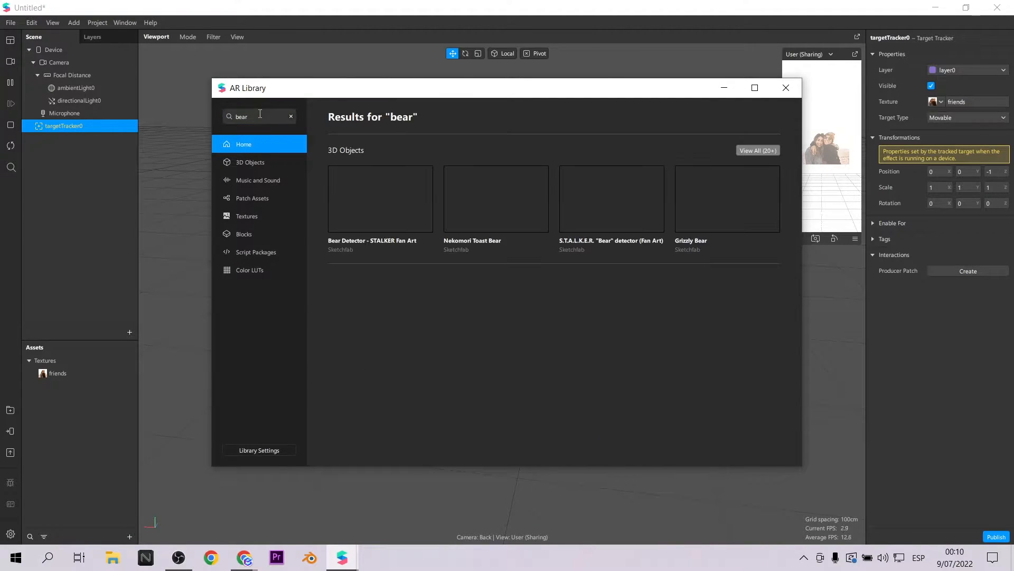
left_click(765, 149)
scroll(660, 280, "down", 15)
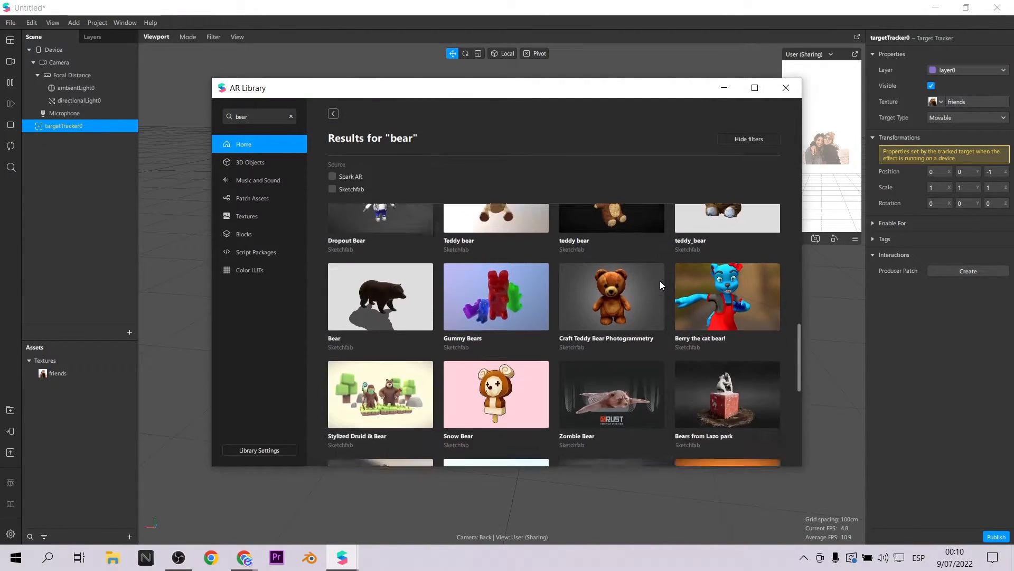
scroll(661, 281, "down", 10)
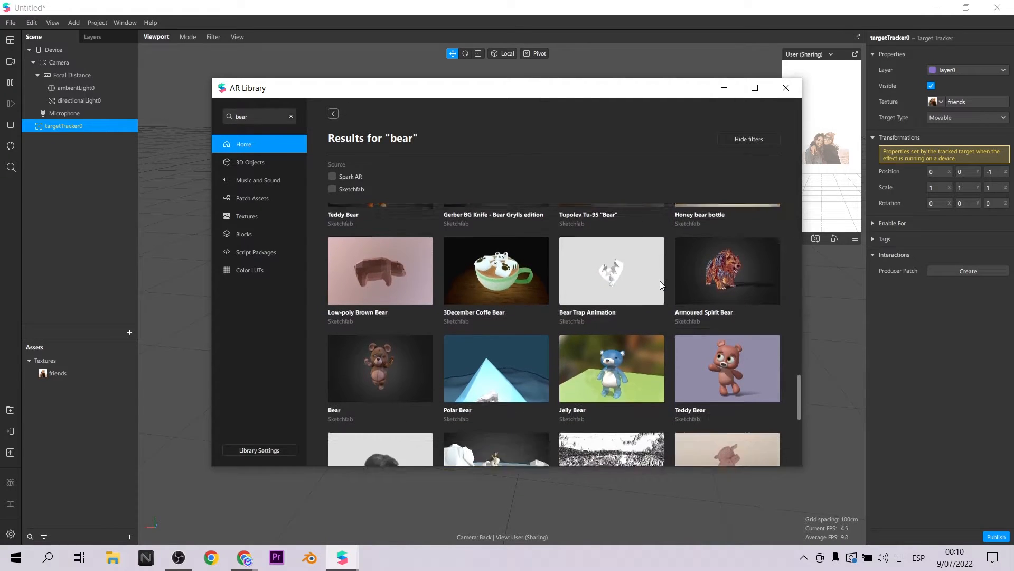
scroll(661, 280, "down", 10)
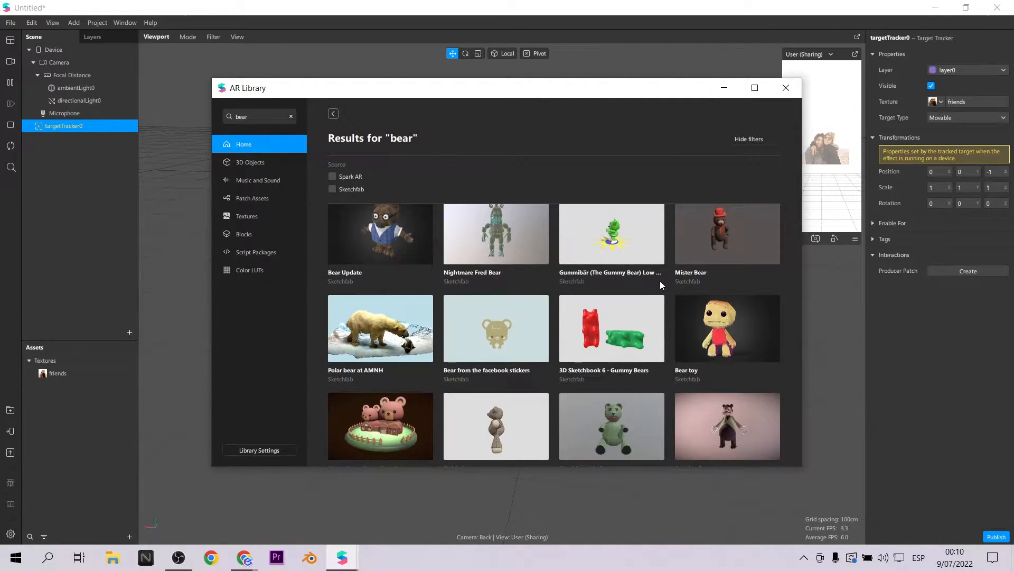
left_click(656, 327)
left_click(754, 138)
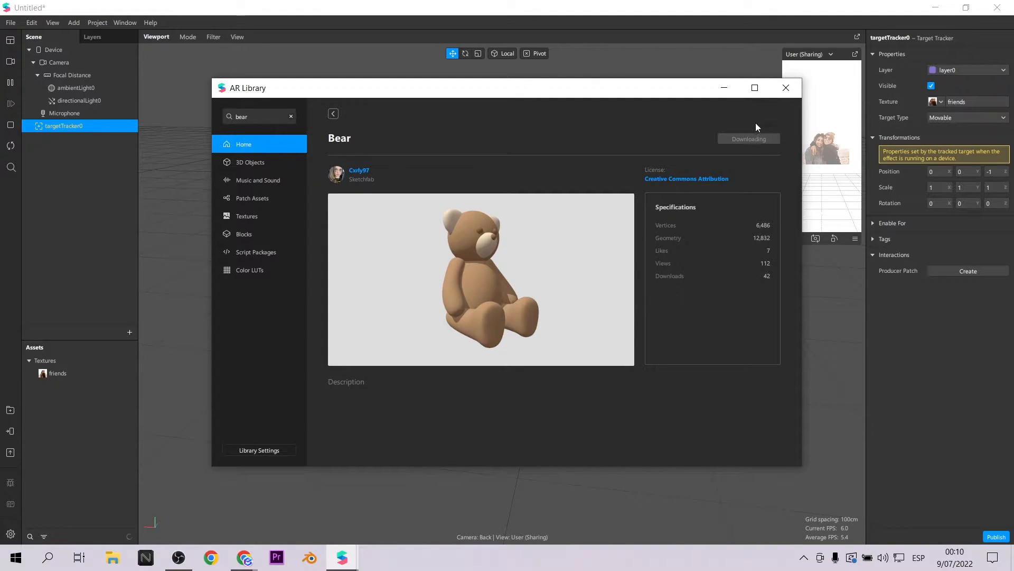
left_click(786, 89)
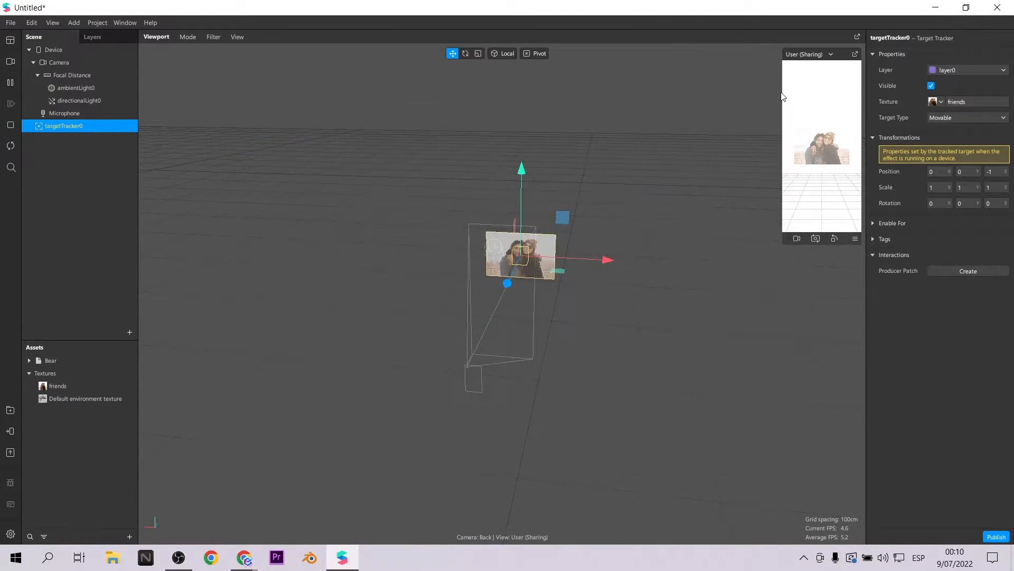
Step: Place the Bear model under targetTracker0 and set its scale to 0.2 on all three axes
left_click(39, 362)
left_click_drag(40, 360, 64, 125)
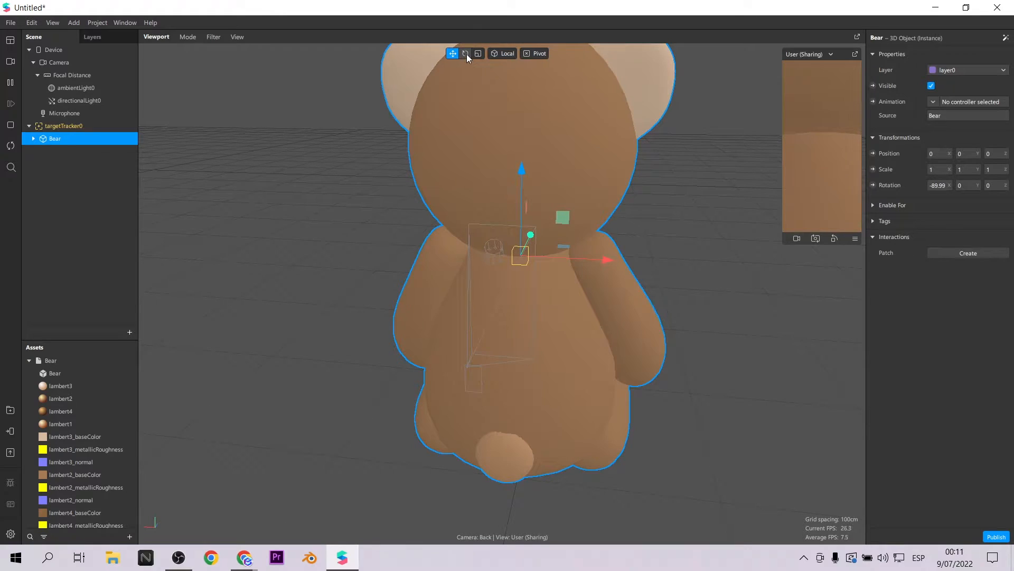
left_click_drag(949, 170, 951, 166)
left_click(970, 170)
type("0.2")
left_click(995, 170)
type("0.2")
scroll(664, 273, "up", 3)
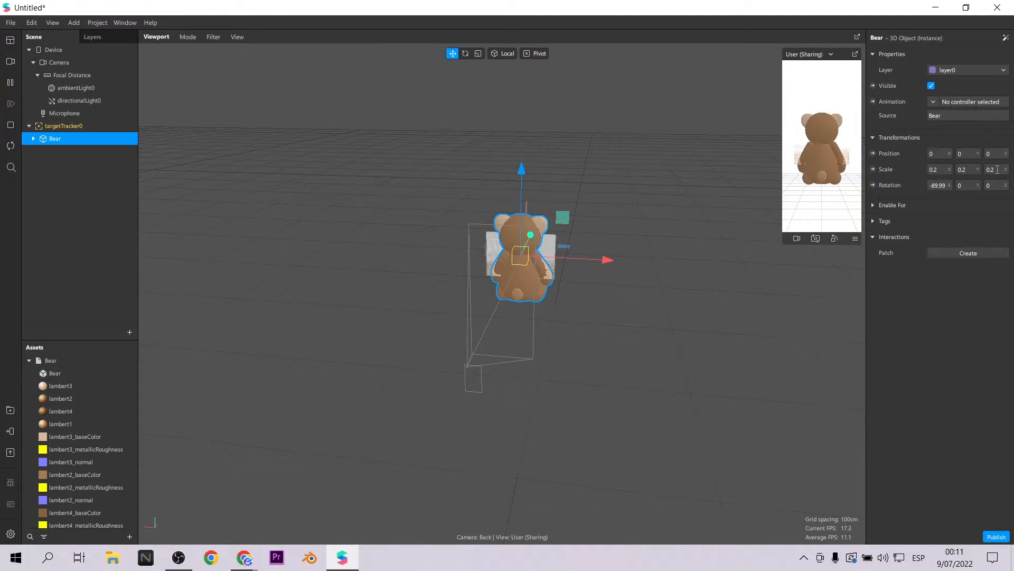
Step: Rotate the bear about its vertical axis and raise it relative to the target photo
right_click_drag(664, 273, 647, 232)
left_click(465, 54)
left_click_drag(550, 268, 482, 263)
left_click(452, 54)
left_click_drag(518, 165, 533, 45)
scroll(603, 196, "down", 3)
middle_click_drag(604, 196, 601, 226)
left_click_drag(515, 122, 515, 107)
Step: Tilt the bear to align it with the target photo and move it closer to the image
left_click(465, 54)
left_click_drag(513, 172, 513, 259)
right_click_drag(650, 295, 636, 369)
scroll(639, 340, "up", 3)
left_click(452, 54)
left_click_drag(523, 219, 519, 185)
scroll(616, 285, "down", 3)
right_click_drag(616, 285, 565, 238)
left_click_drag(591, 304, 594, 353)
left_click_drag(540, 265, 515, 267)
scroll(598, 307, "up", 3)
mouse_move(634, 317)
right_mouse_down()
mouse_move(598, 307)
mouse_move(639, 308)
mouse_move(628, 328)
right_mouse_up()
scroll(629, 328, "up", 3)
left_click_drag(526, 111, 516, 145)
Step: Set the bear's scale to 0.1 on all three axes
left_click(943, 170)
key("BackSpace")
type("1")
left_click(967, 170)
type("1")
left_click(996, 171)
type("1")
Step: Reposition the scaled-down bear along its axes and adjust its rotation so it sits on the friends photo
right_click_drag(554, 338, 496, 350)
left_click_drag(468, 299, 461, 363)
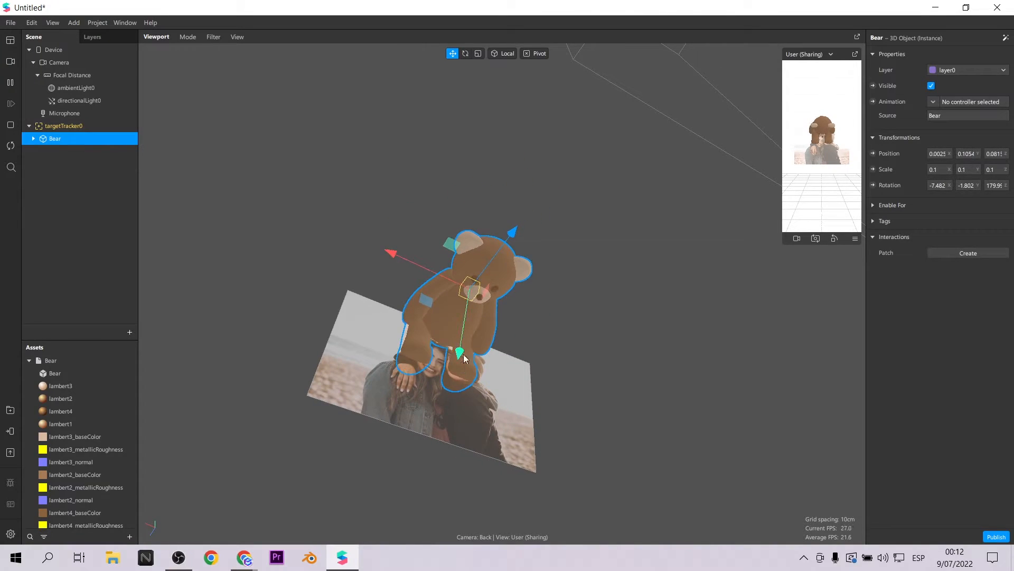
left_click_drag(512, 235, 520, 222)
right_click_drag(547, 338, 529, 386)
middle_click_drag(529, 387, 542, 301)
left_click_drag(373, 333, 376, 334)
left_click_drag(449, 418, 448, 430)
scroll(473, 158, "down", 3)
left_click(466, 54)
mouse_move(478, 342)
left_mouse_down()
mouse_move(466, 392)
mouse_move(477, 359)
left_mouse_up()
left_click(453, 53)
Step: Check the bear's placement on the photo and open the options for testing the effect on a device
scroll(523, 327, "down", 3)
right_click_drag(530, 344, 534, 389)
middle_click_drag(534, 389, 529, 341)
scroll(529, 339, "up", 5)
scroll(531, 340, "down", 5)
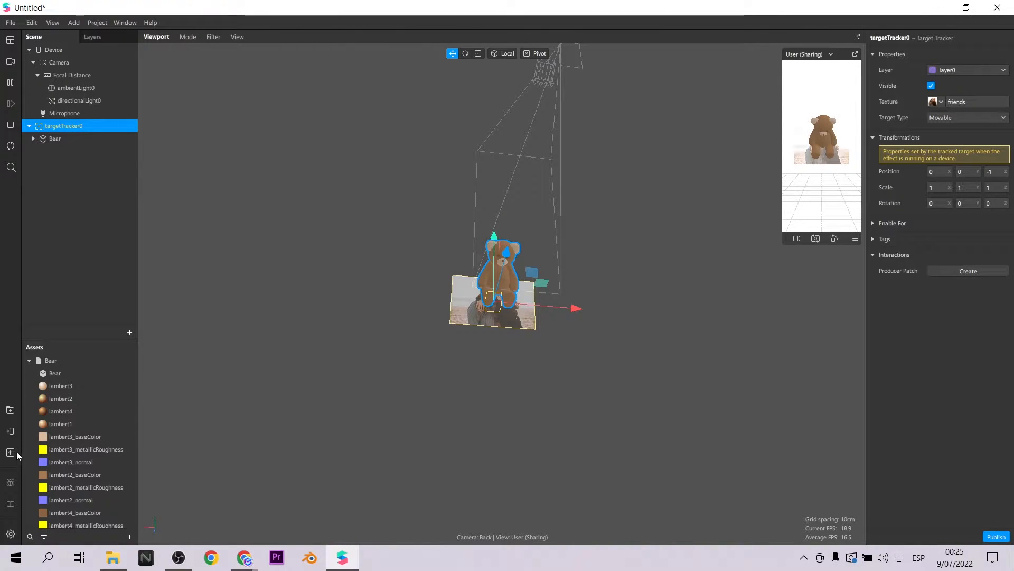
left_click(11, 430)
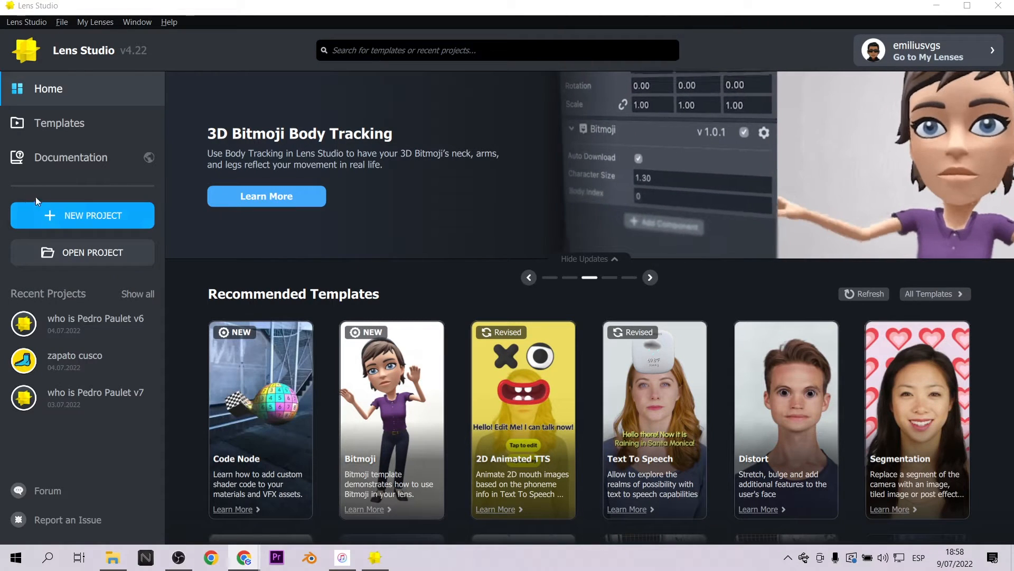
Step: Create a new Lens Studio project and add an Image Tracking object with the friends image as its marker
left_click(63, 219)
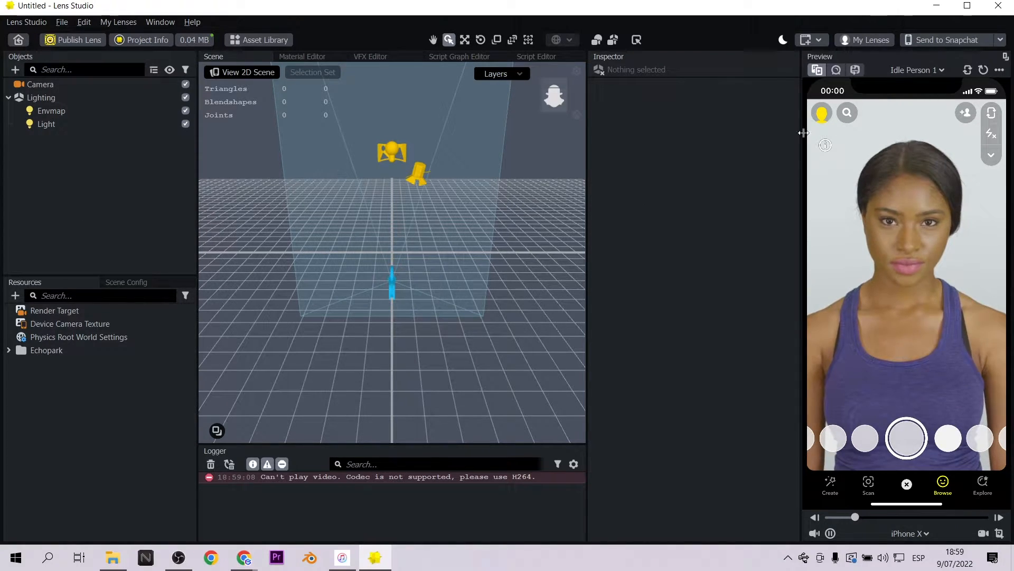
left_click(14, 69)
scroll(79, 234, "down", 2)
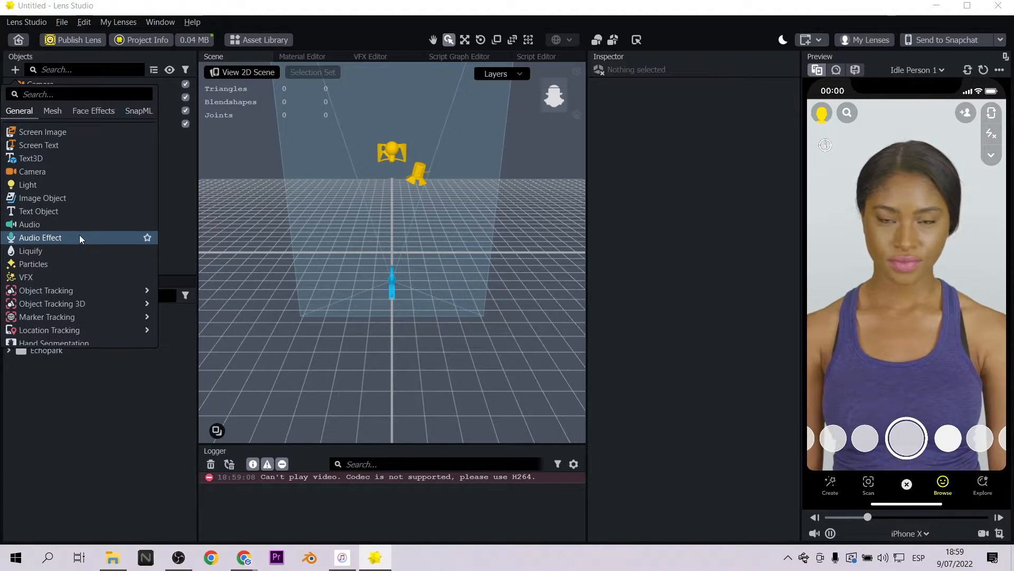
mouse_move(69, 285)
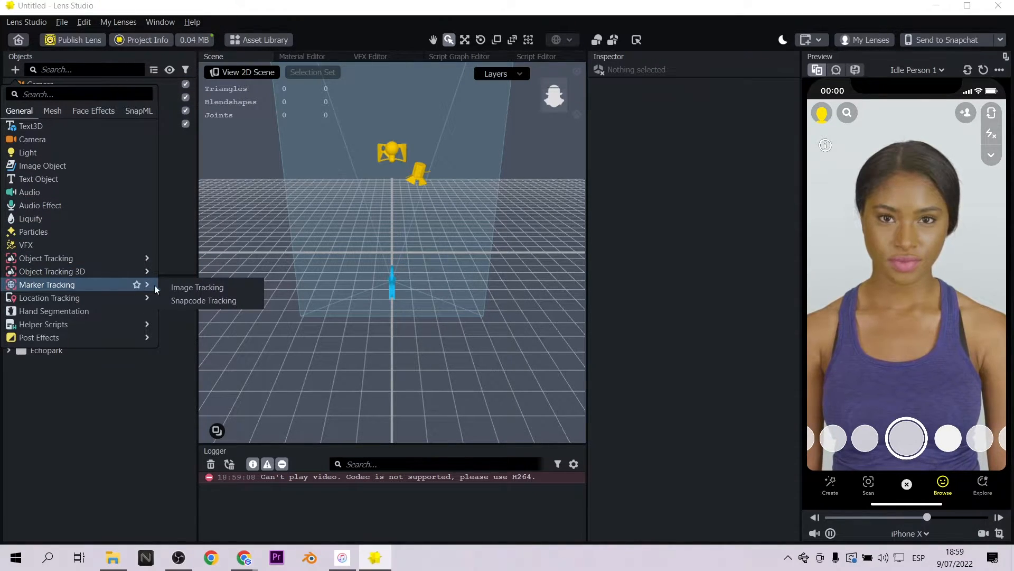
left_click(192, 287)
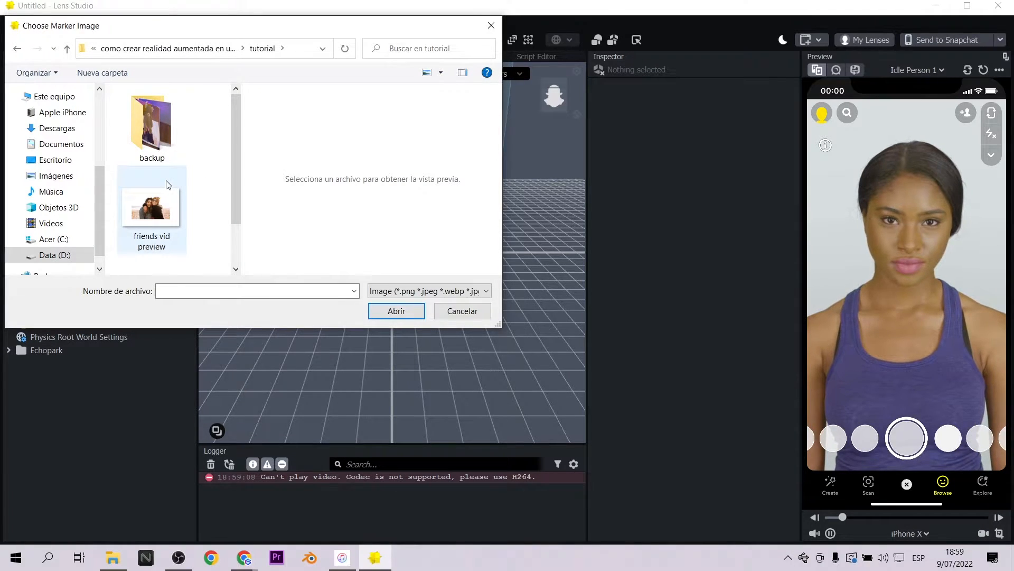
scroll(165, 195, "down", 1)
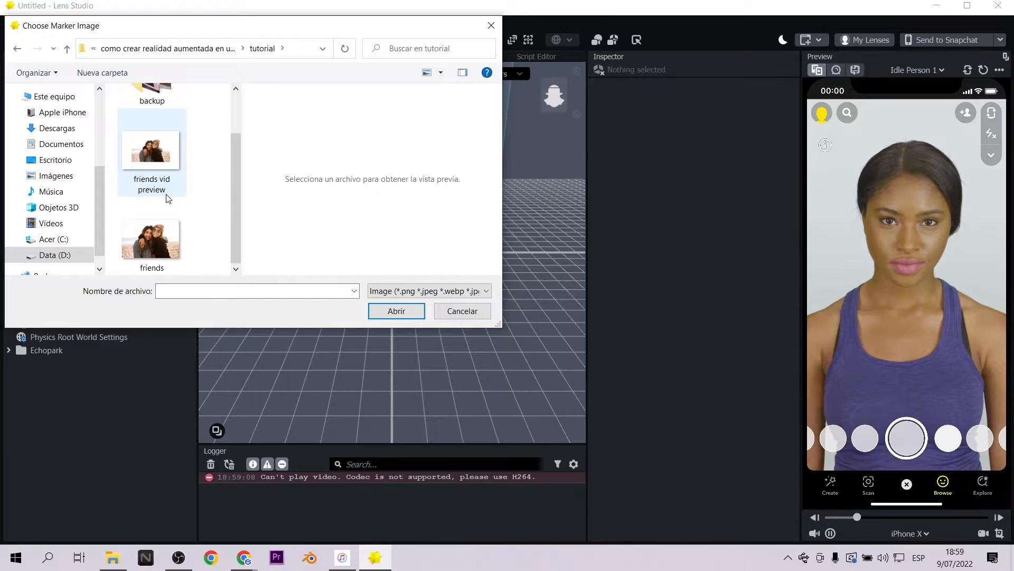
left_click(153, 240)
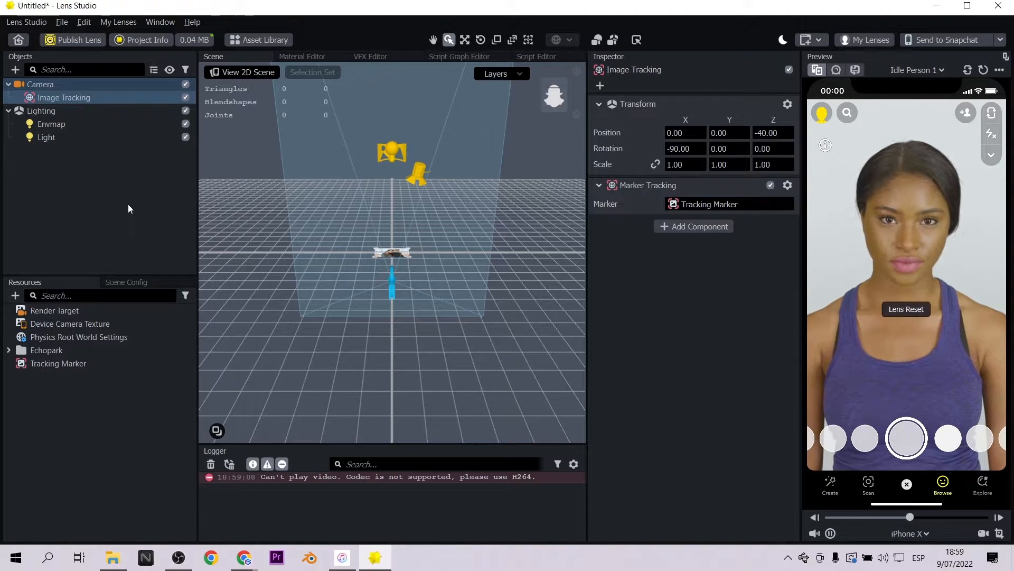
Step: Import the friends vid preview image from file and use it as the lens preview
left_click(919, 69)
scroll(896, 158, "up", 2)
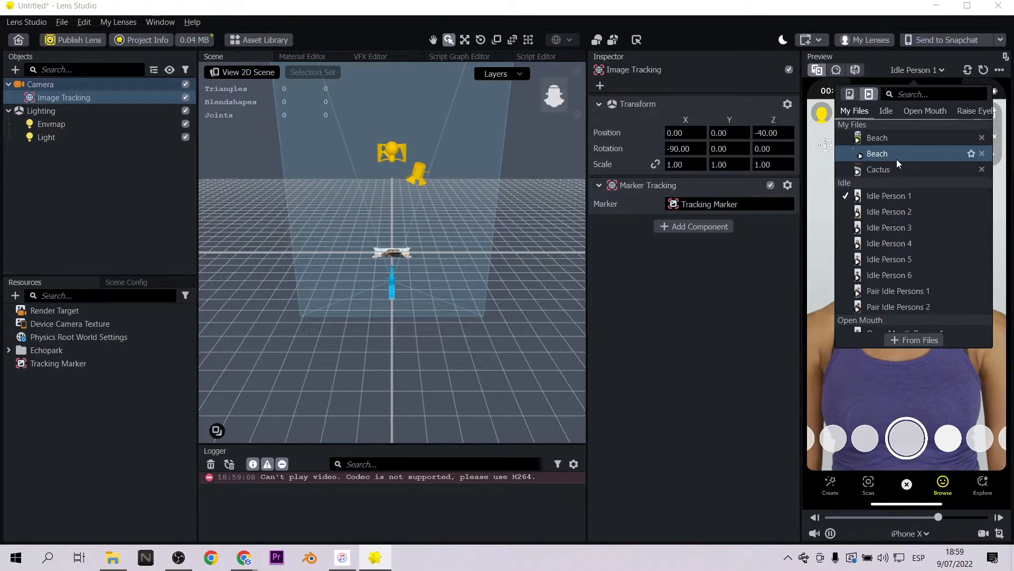
left_click(923, 341)
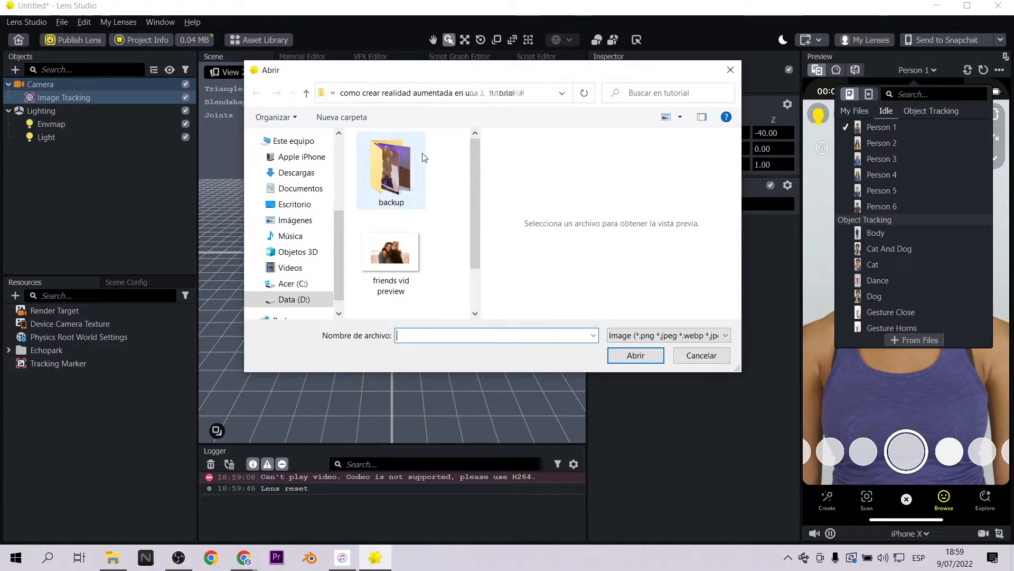
scroll(418, 175, "down", 2)
left_click(391, 204)
left_click(636, 355)
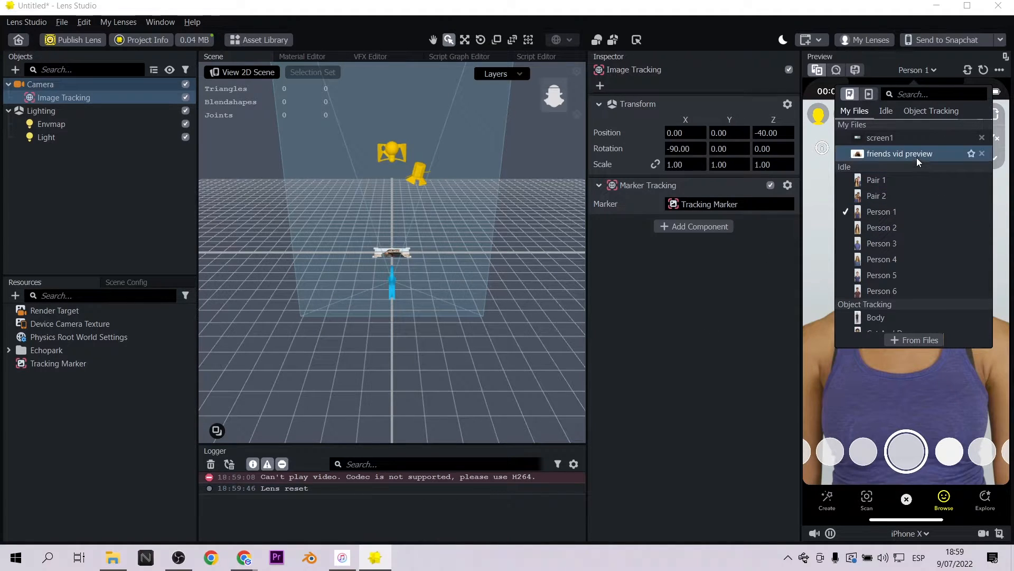
left_click(912, 153)
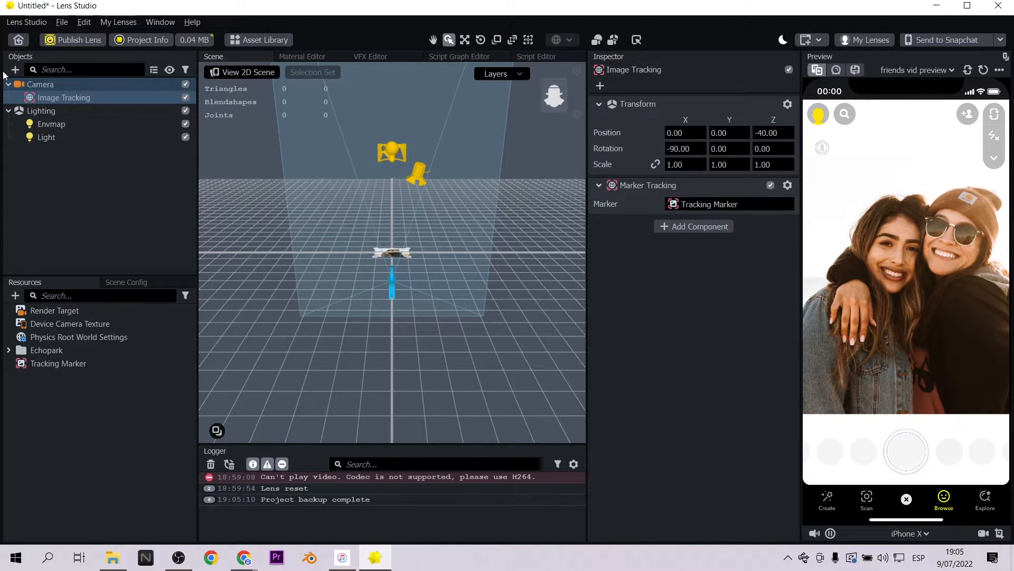
Step: Add a Sphere under Image Tracking and set its linked scale to 0.8 on all axes
left_click(15, 69)
scroll(40, 173, "down", 3)
left_click(49, 302)
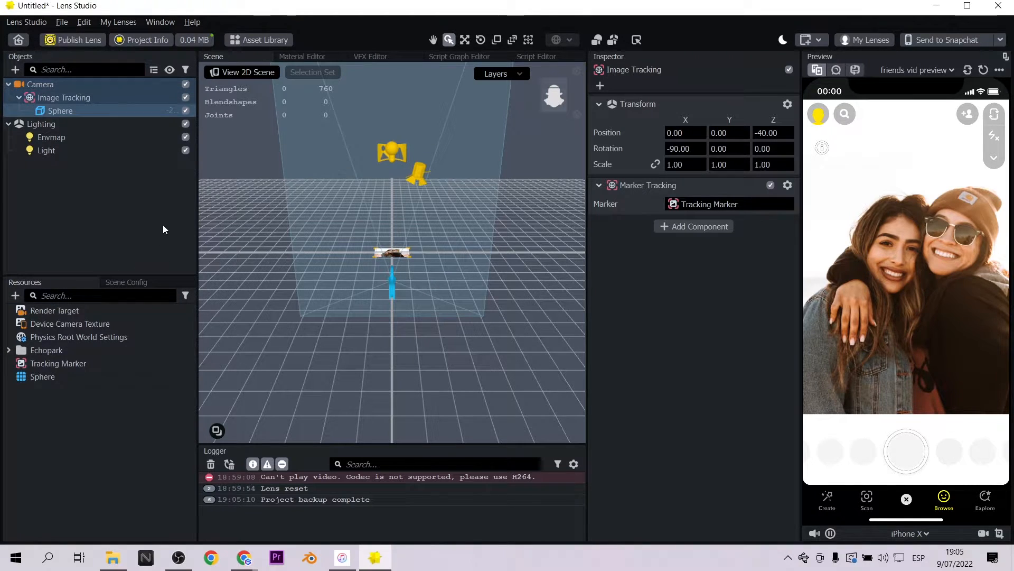
left_click(655, 165)
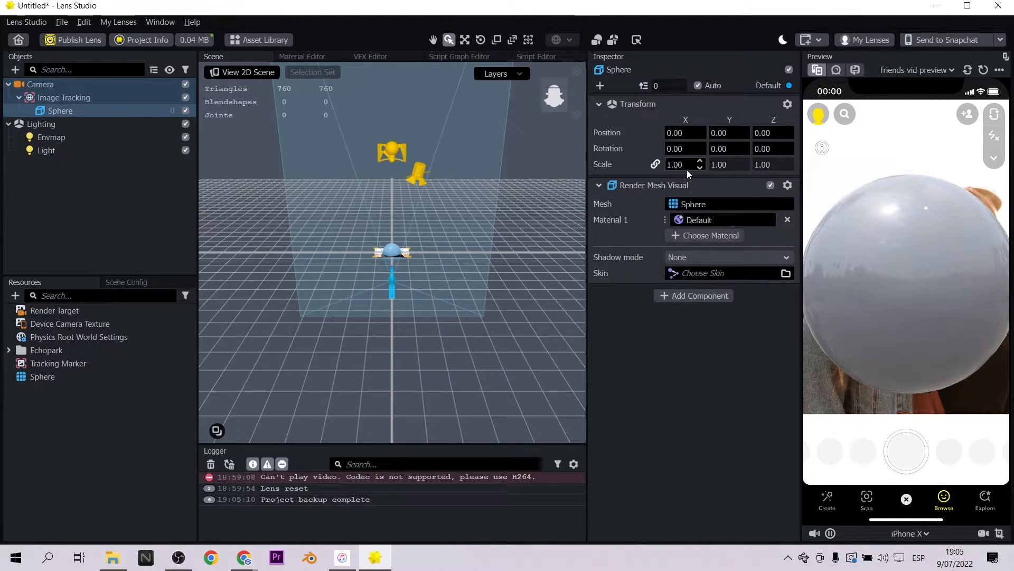
double_click(685, 166)
type("0.8")
key("Return")
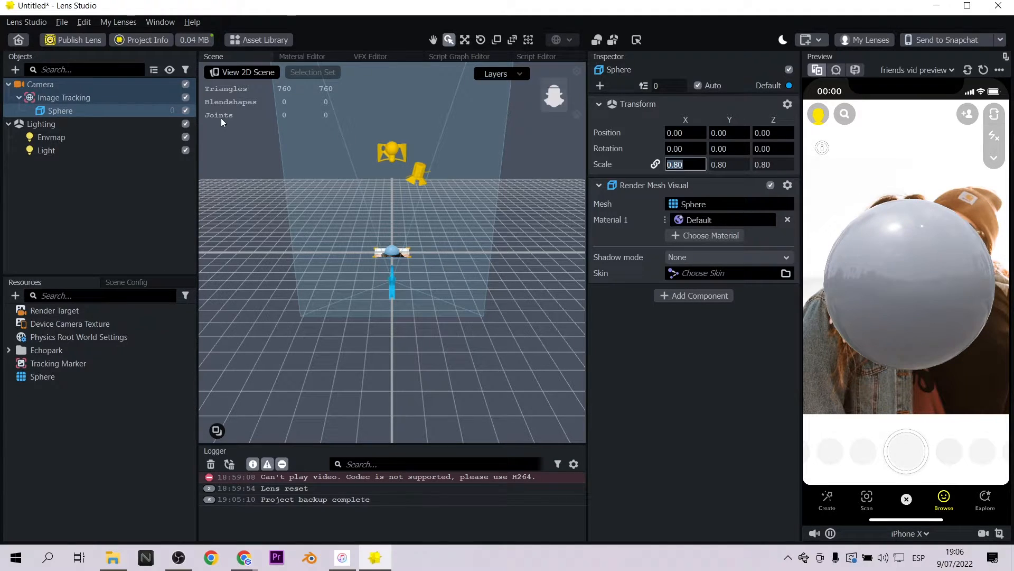
Step: Import the purple Fur Material from the Asset Library's Materials category
left_click(273, 41)
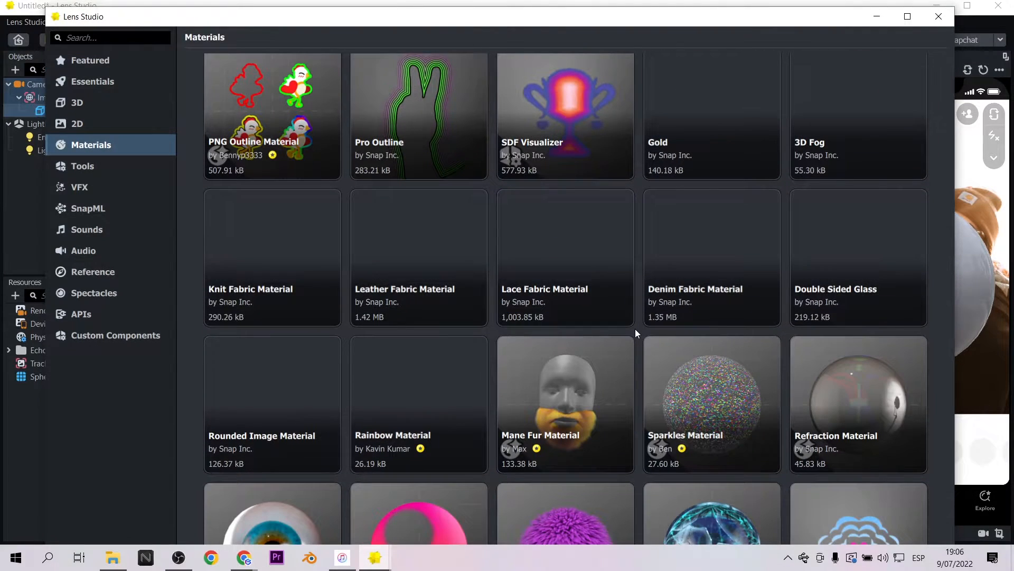
scroll(635, 332, "down", 3)
left_click(523, 410)
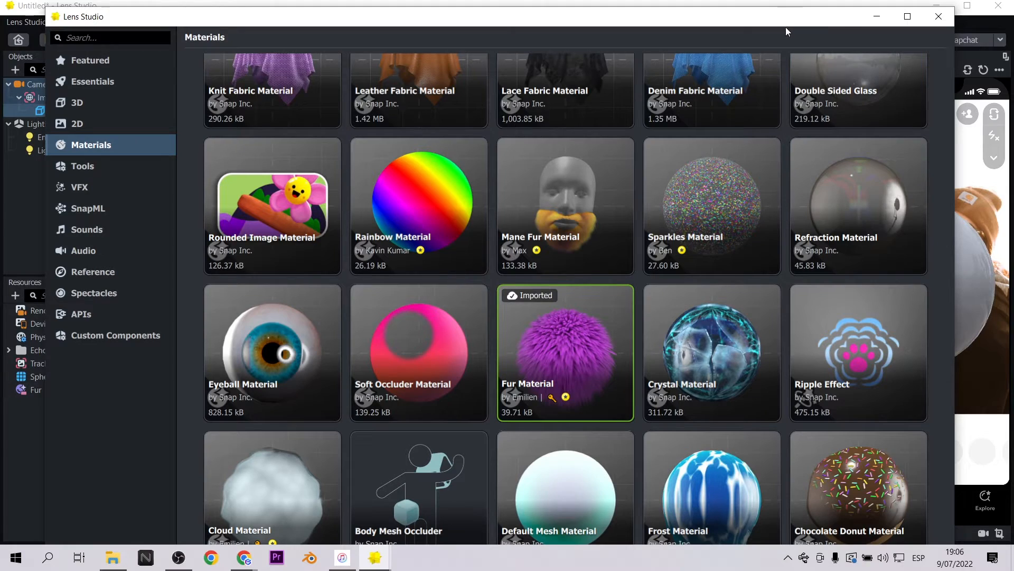
Step: Close the Asset Library and assign the imported Fur material to the sphere's mesh
left_click(939, 16)
left_click(787, 219)
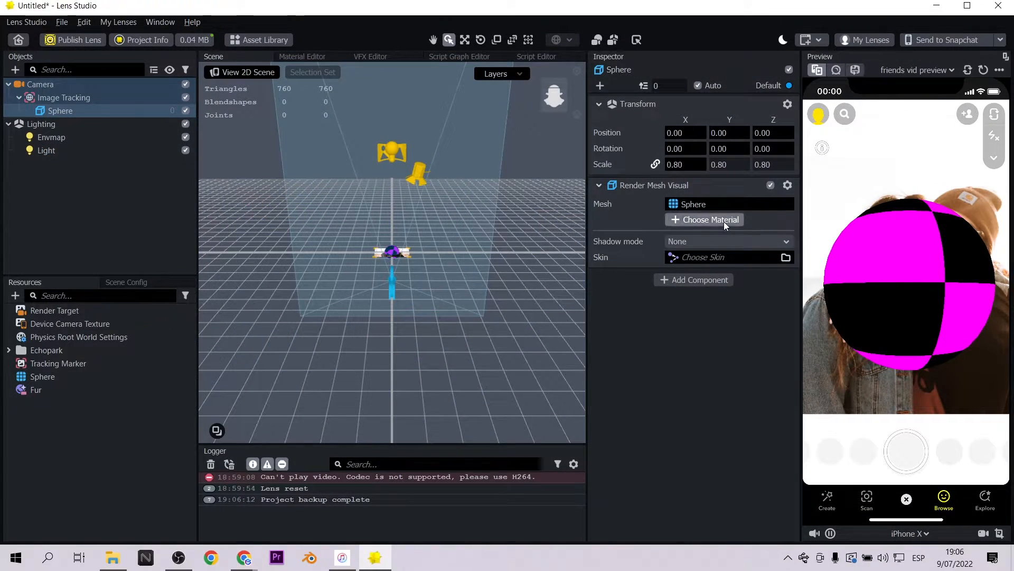
left_click(704, 219)
left_click(430, 152)
left_click(560, 404)
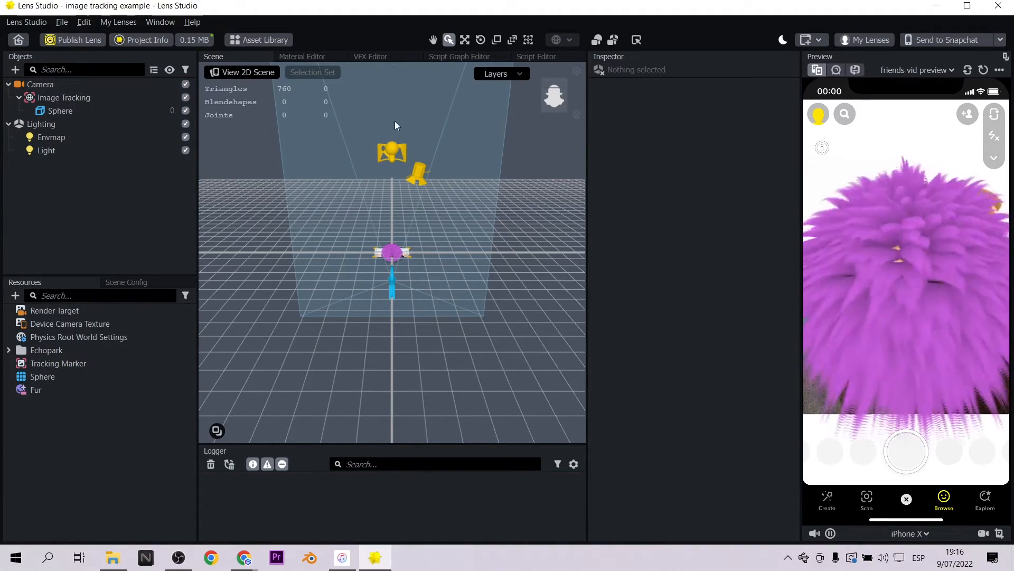
Step: Import Extended Marker Tracking from the Asset Library and place its prefab at the scene root above Camera
left_click(268, 40)
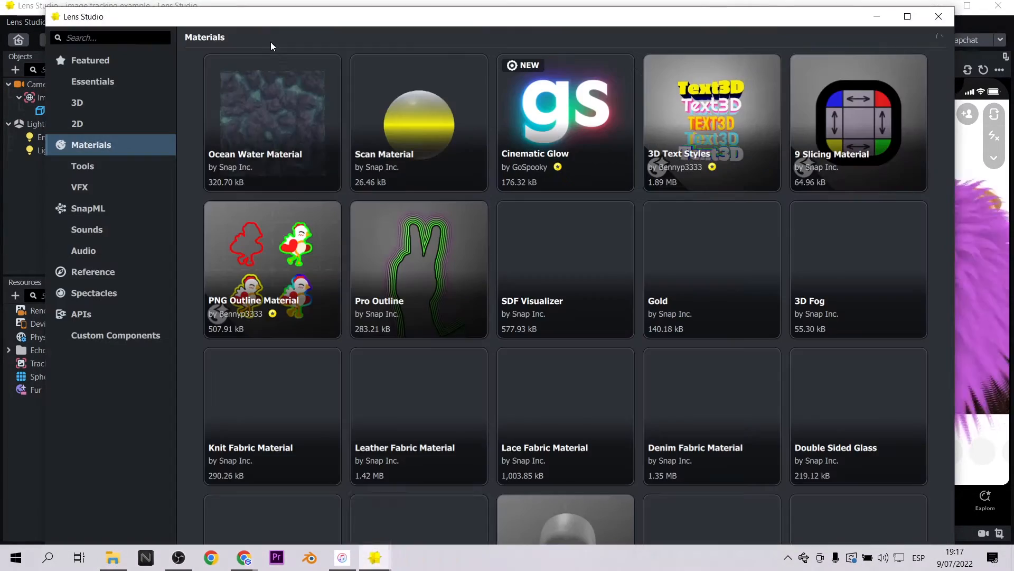
left_click(143, 37)
type("extend")
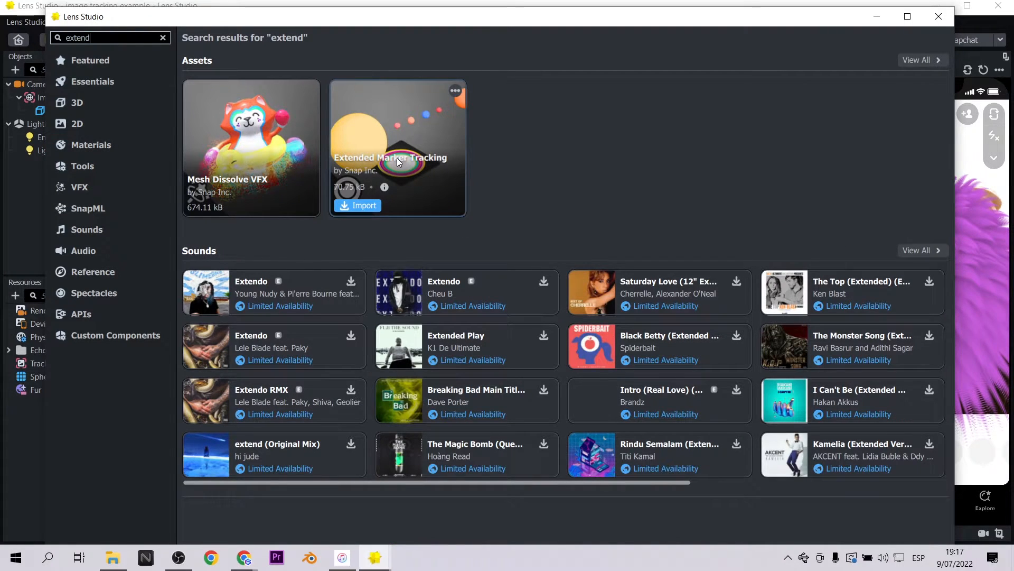
mouse_move(378, 190)
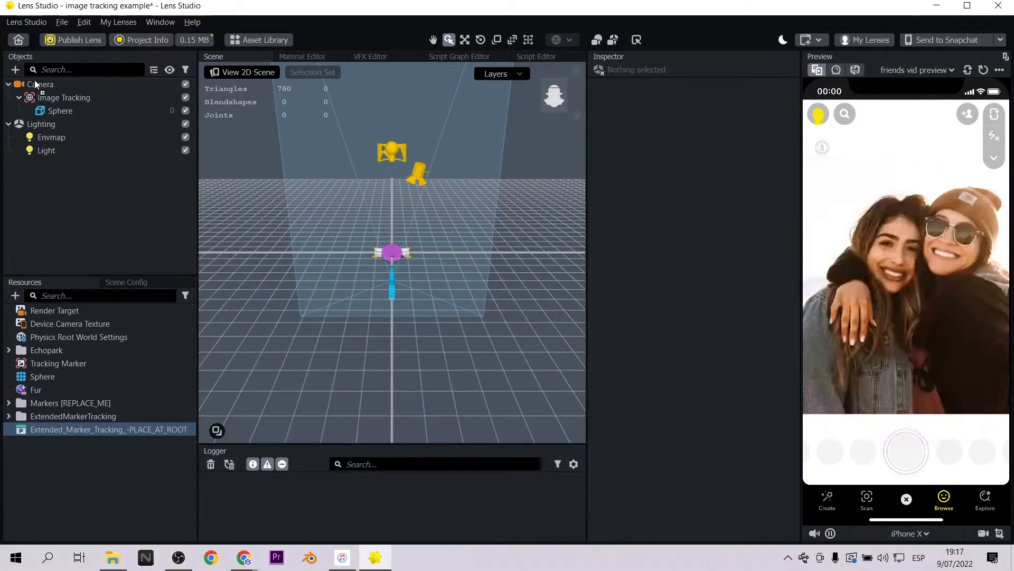
left_click_drag(35, 81, 34, 81)
Step: Add a Device Tracking component to the Camera and set its tracking mode to World
left_click(47, 99)
left_click(704, 467)
type("dev")
left_click(673, 226)
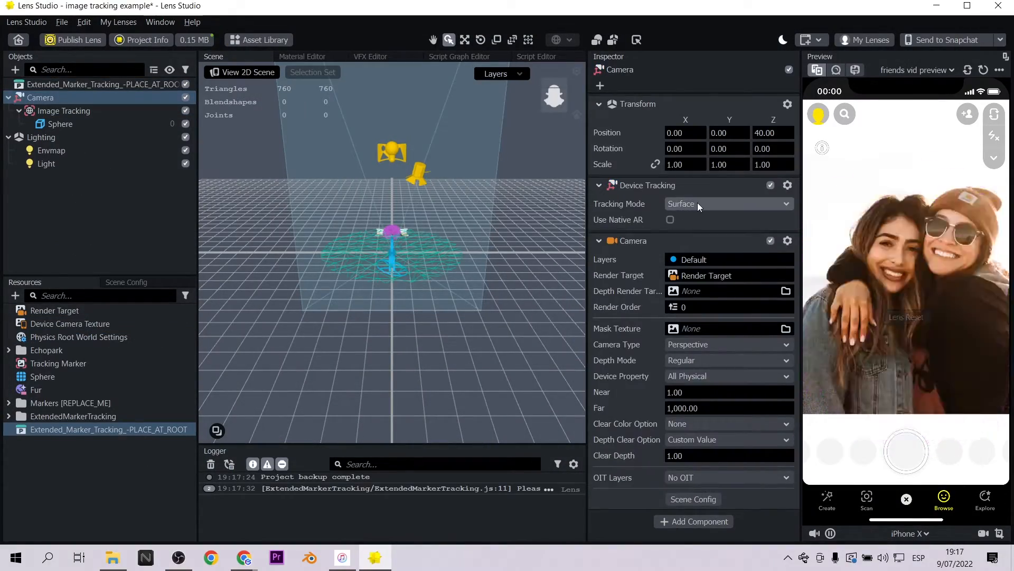
Step: Assign Image Tracking as the Extended Marker Tracking script's marker component and send the lens to Snapchat
left_click(79, 84)
mouse_move(64, 110)
left_mouse_down()
mouse_move(369, 200)
mouse_move(696, 275)
left_mouse_up()
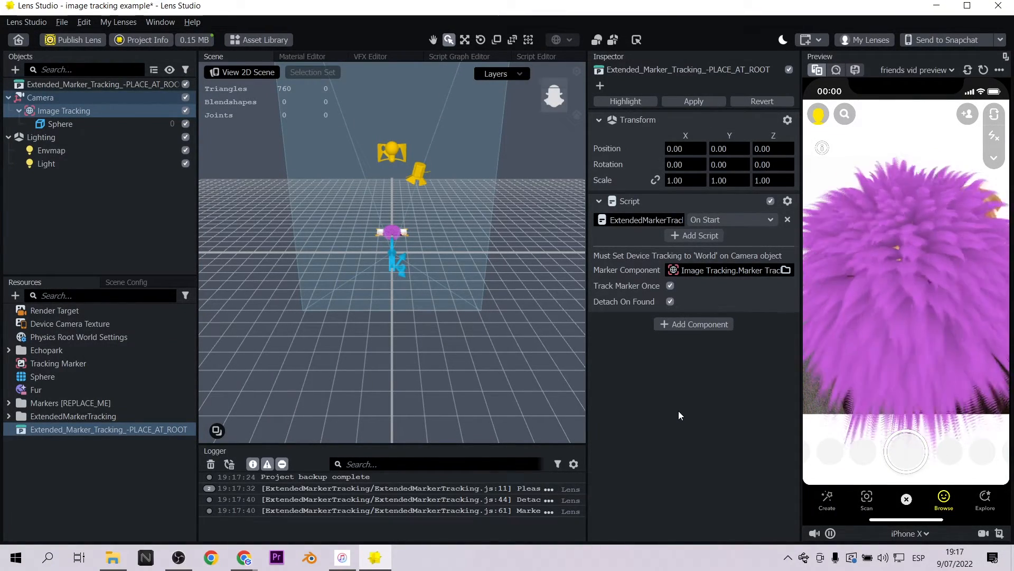
left_click(940, 38)
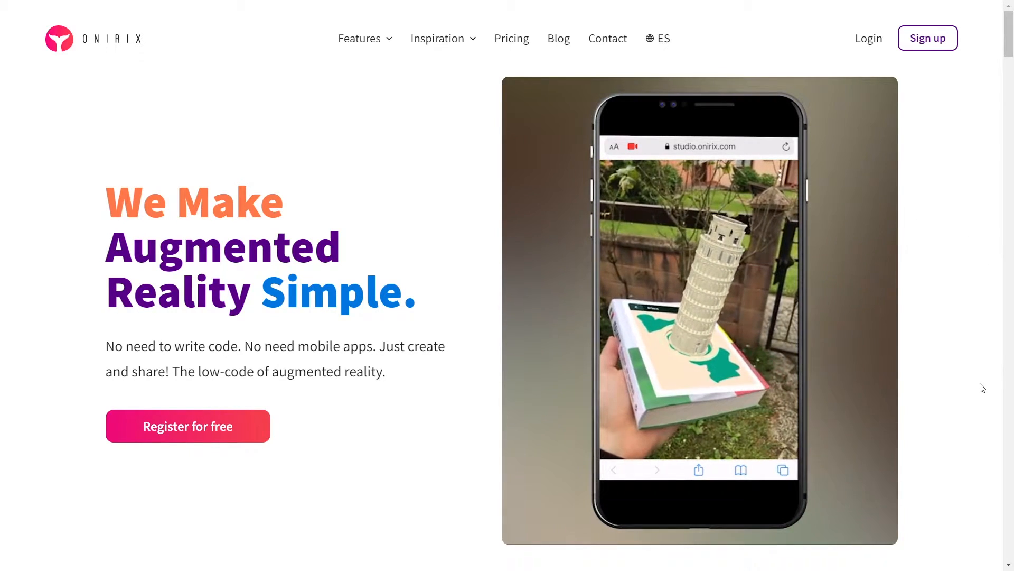
Step: Examine the web AR features, content manager and project types described on the Onirix homepage
scroll(982, 387, "down", 1)
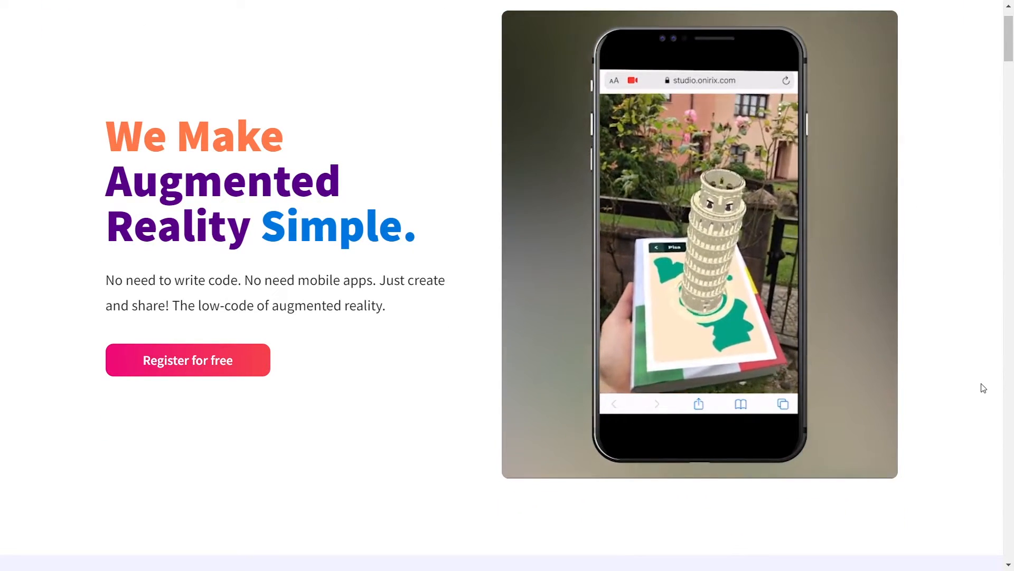
scroll(981, 388, "down", 6)
scroll(984, 388, "down", 2)
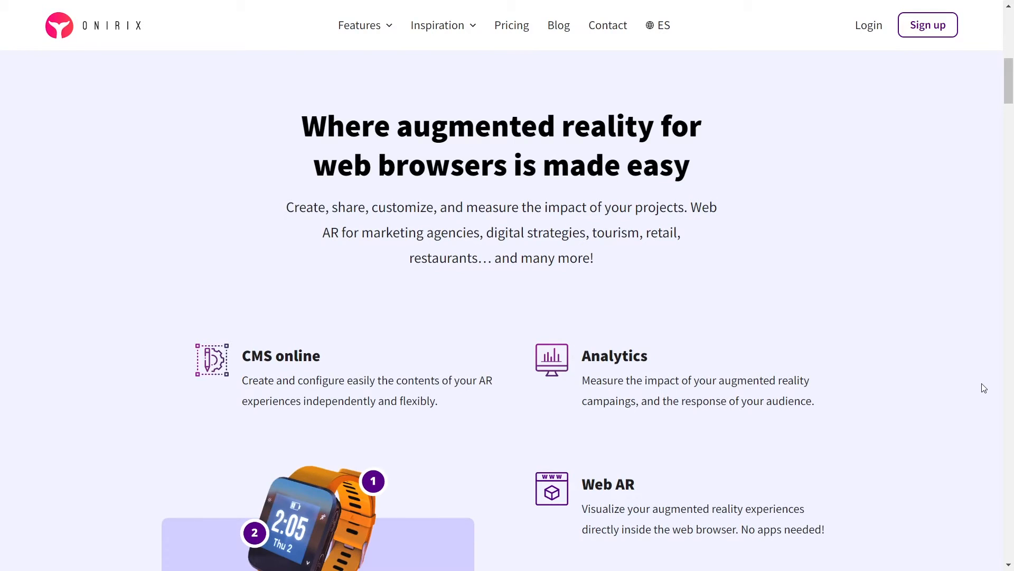
scroll(983, 388, "down", 4)
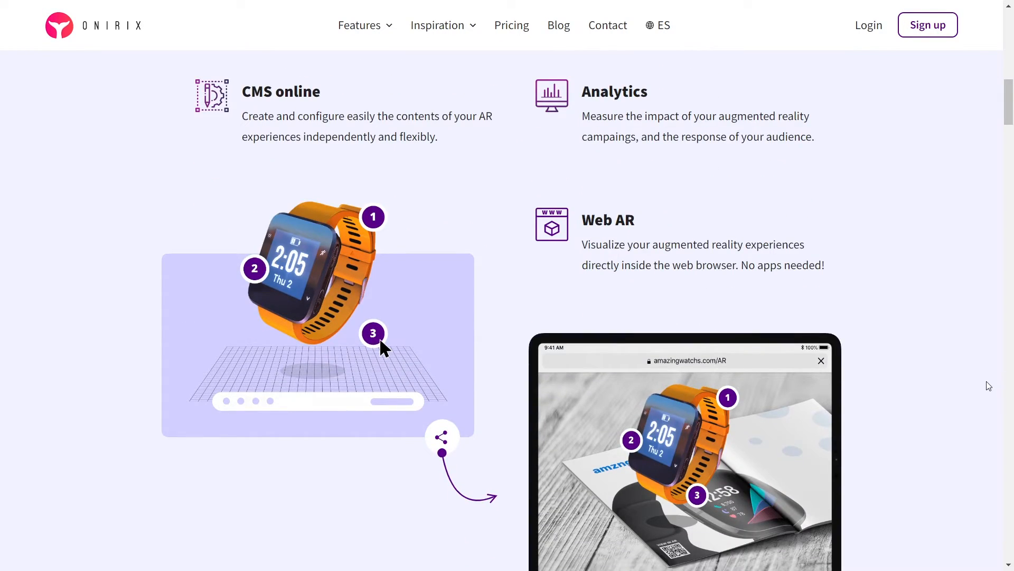
scroll(988, 385, "down", 15)
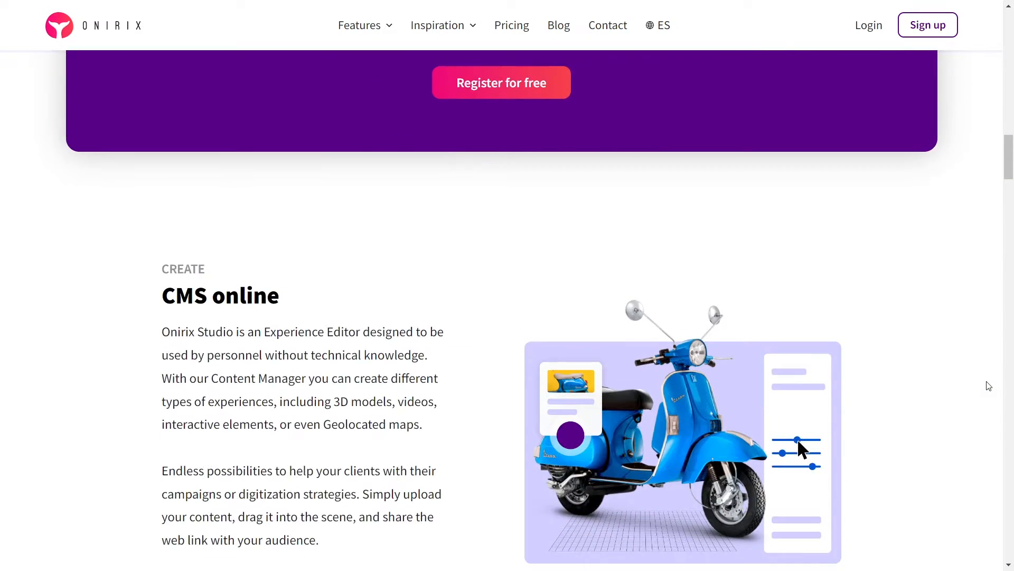
scroll(989, 386, "down", 20)
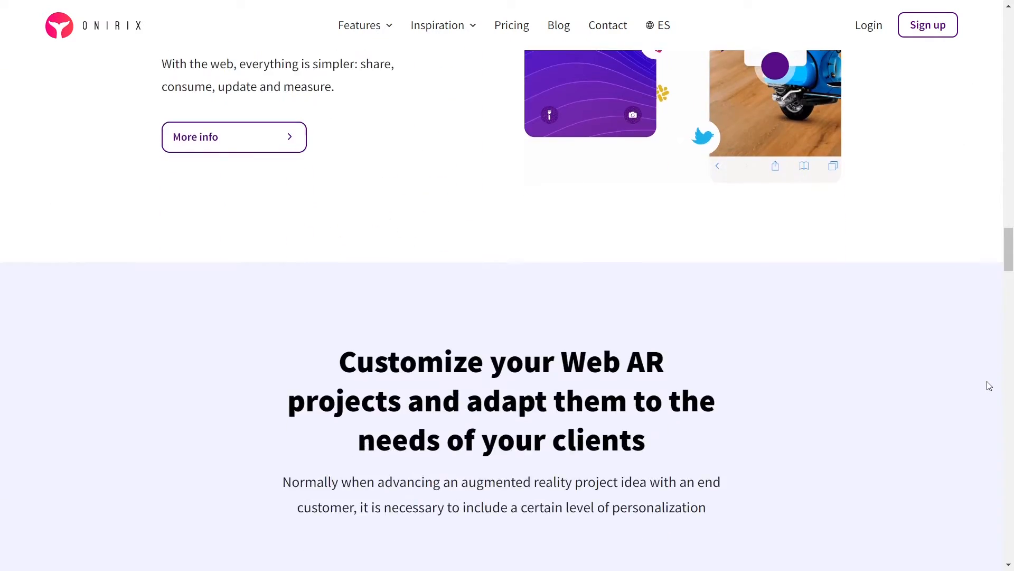
scroll(990, 386, "down", 16)
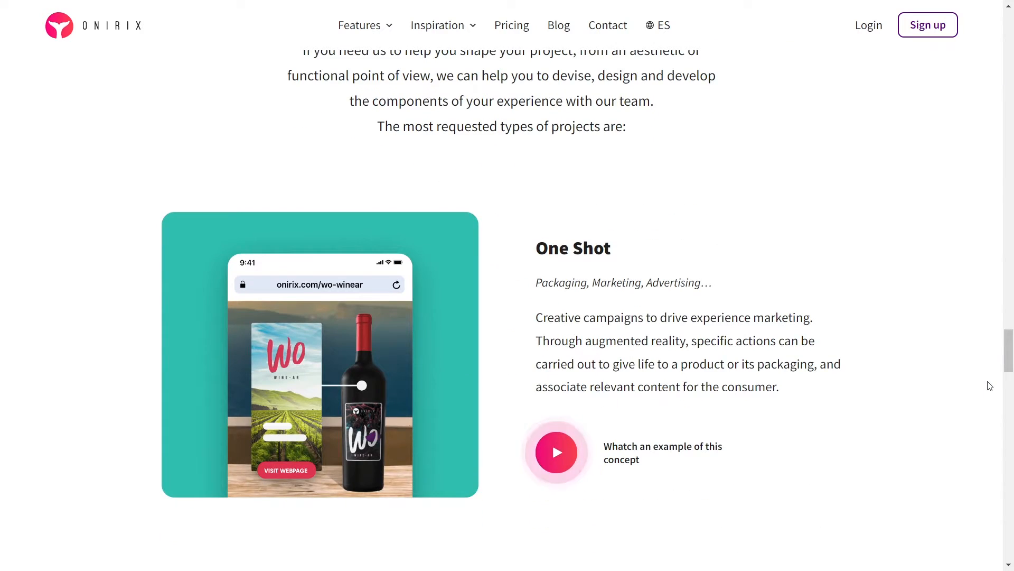
scroll(989, 386, "down", 14)
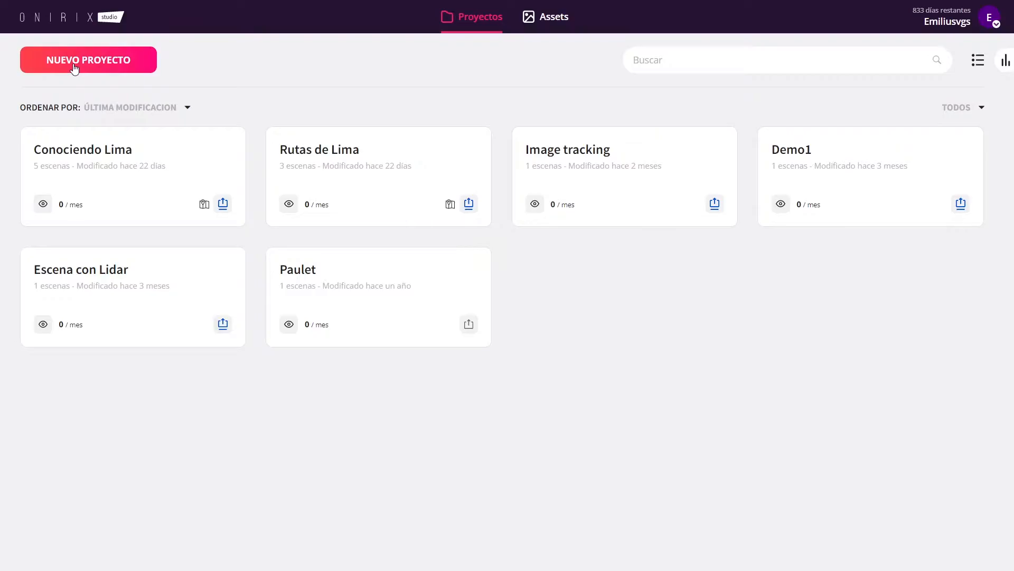
Step: Create a new Onirix Studio project named Image
left_click(74, 68)
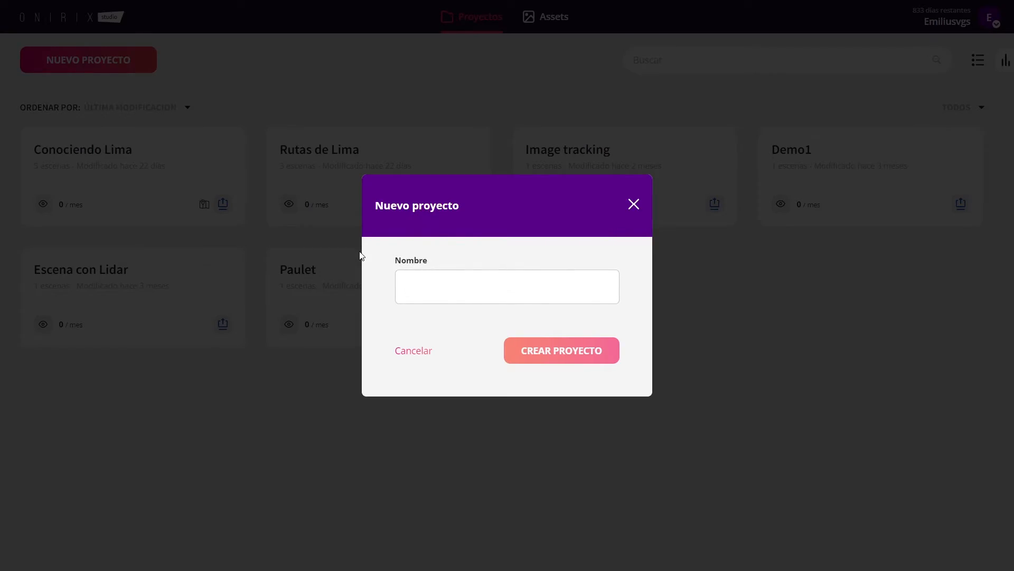
type("Image")
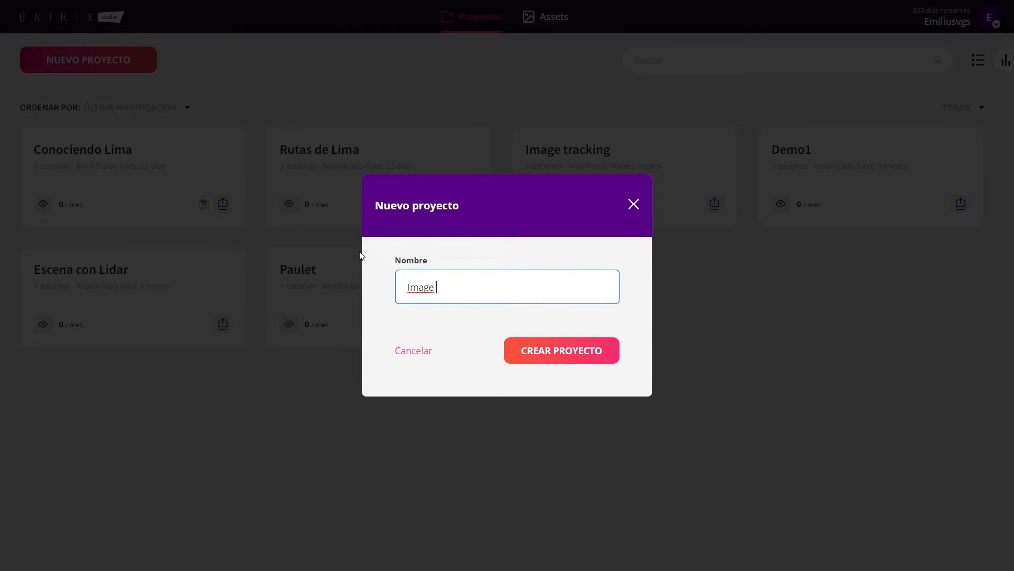
key("Return")
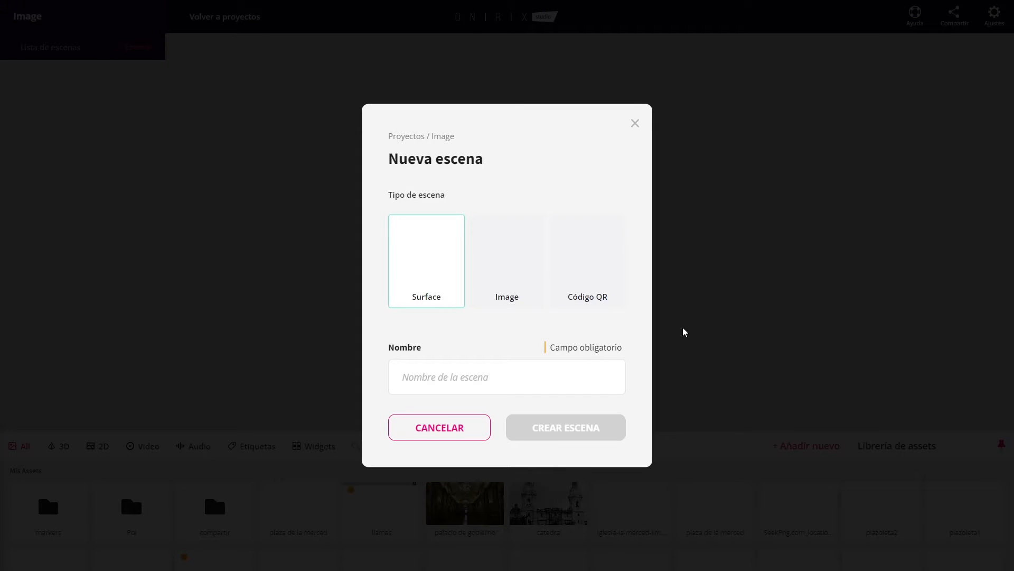
Step: Create a scene of type Image named "image tracking"
left_click(520, 268)
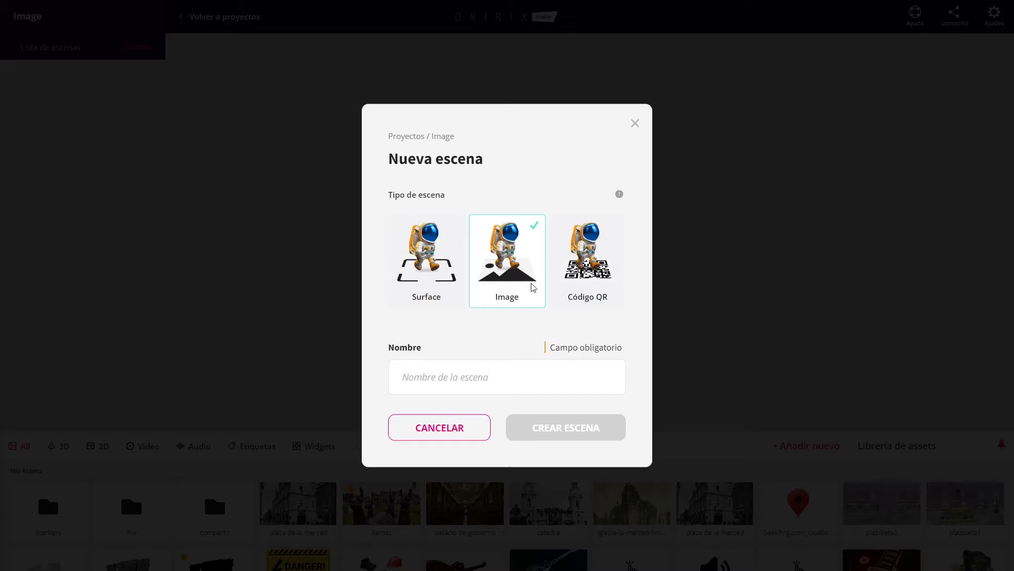
left_click(440, 391)
type("image tracking")
key("Return")
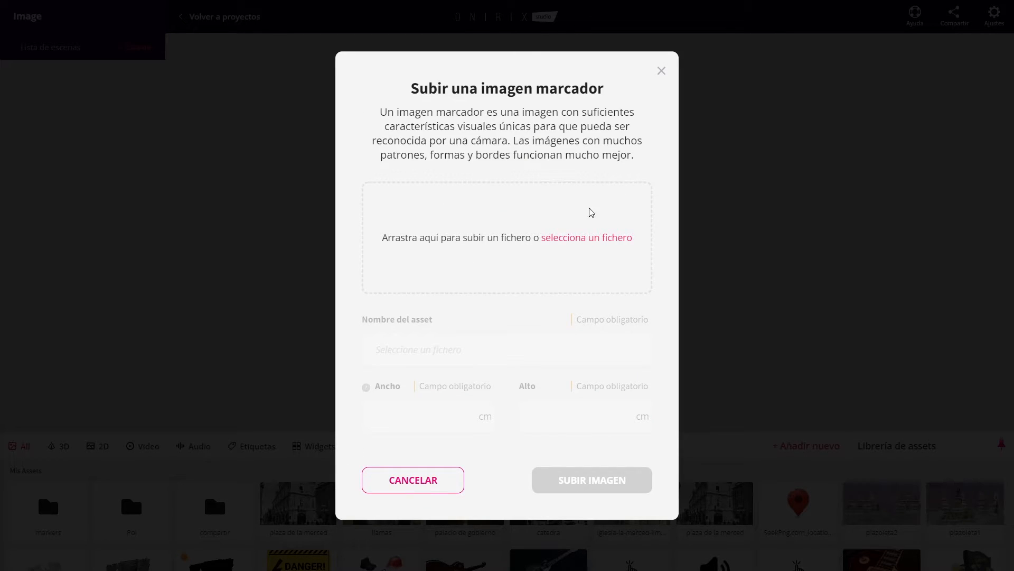
Step: Upload the friends image as the scene's marker image
left_click(608, 242)
left_click(299, 113)
left_click(610, 293)
left_click(625, 487)
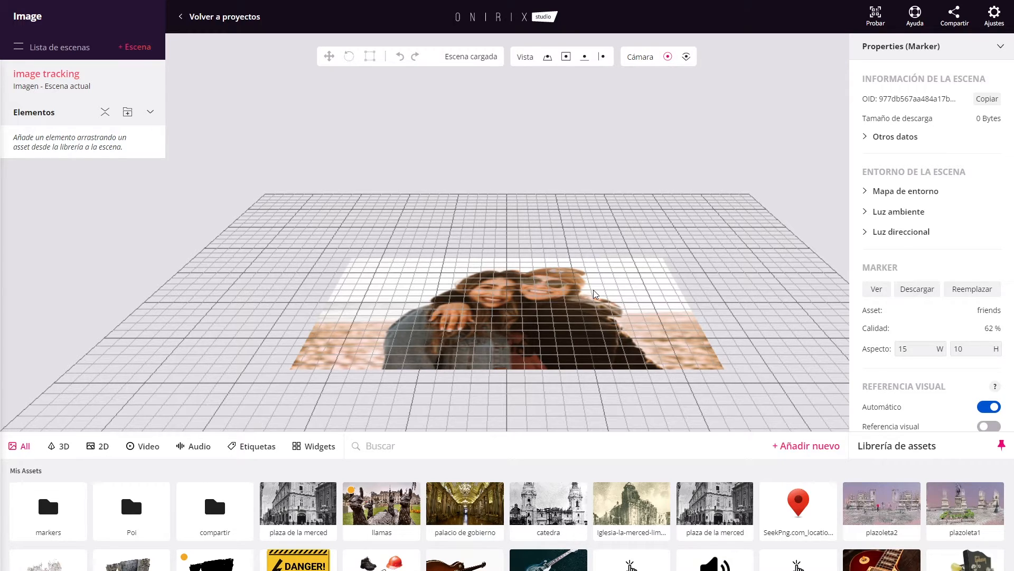
Step: Add the gibson guitar model from the 3D assets and position it over the friends marker
left_click(60, 446)
left_click_drag(298, 504, 502, 296)
left_click_drag(465, 160, 420, 221)
Step: Start a new event on the gibson guitar with Click as the trigger and Rotation as the action
left_click(981, 491)
left_click(374, 168)
left_click(374, 207)
left_click(391, 315)
scroll(401, 397, "down", 5)
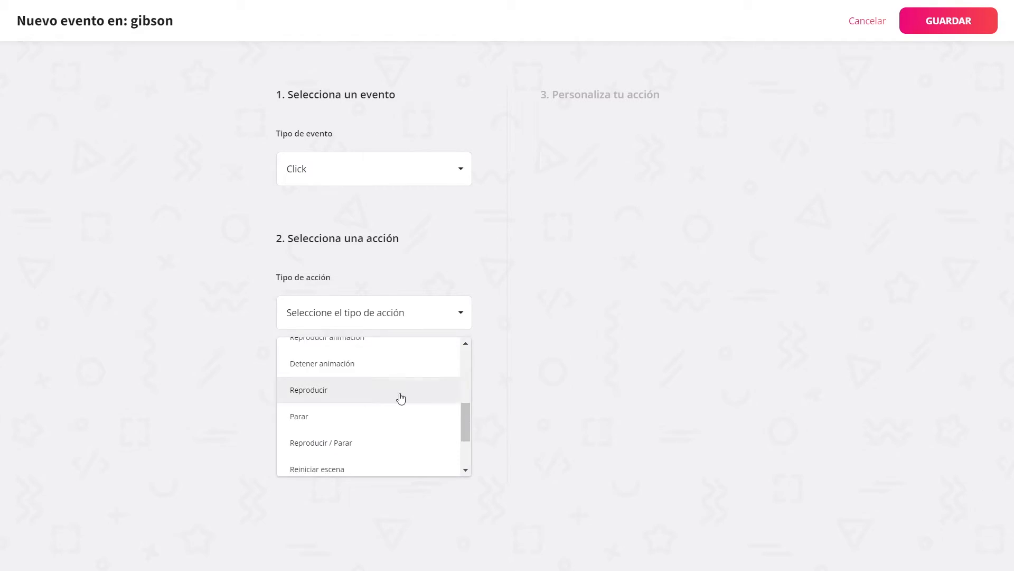
left_click(401, 392)
left_click(427, 317)
left_click(391, 402)
Step: Set the rotation's X value to 100 for the gibson element and save the event
double_click(562, 223)
type("100")
double_click(567, 234)
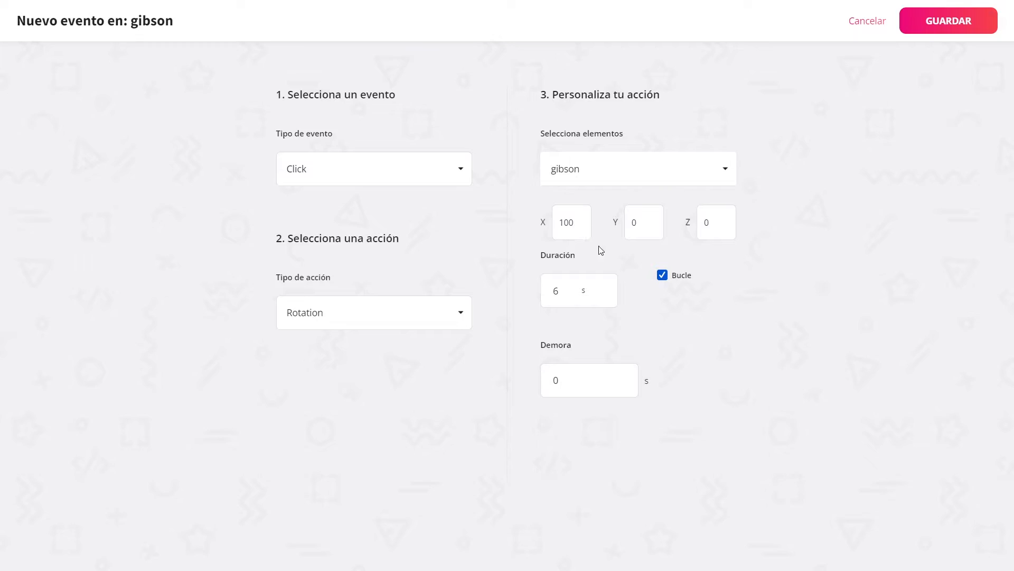
left_click(389, 174)
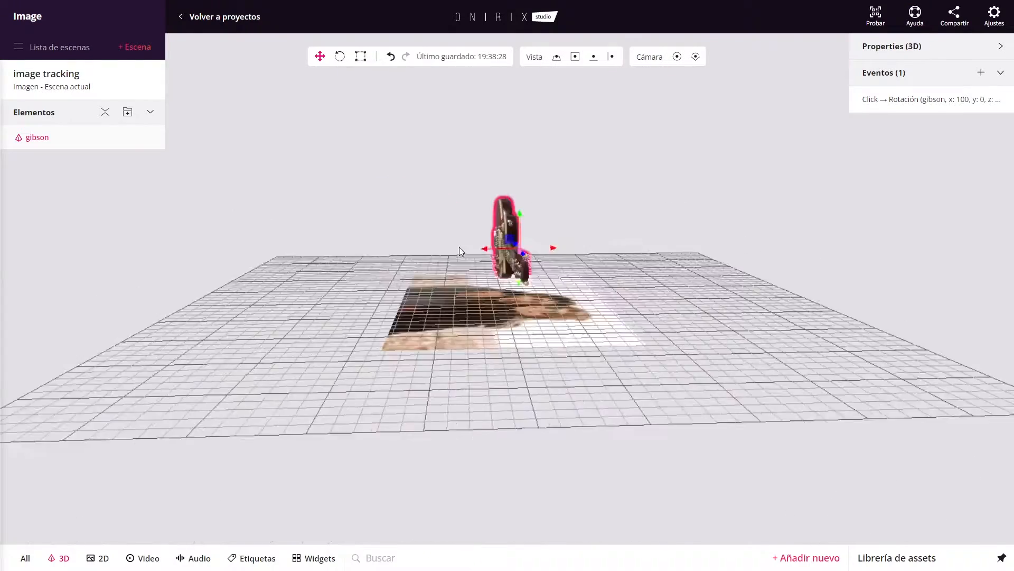
left_click(953, 100)
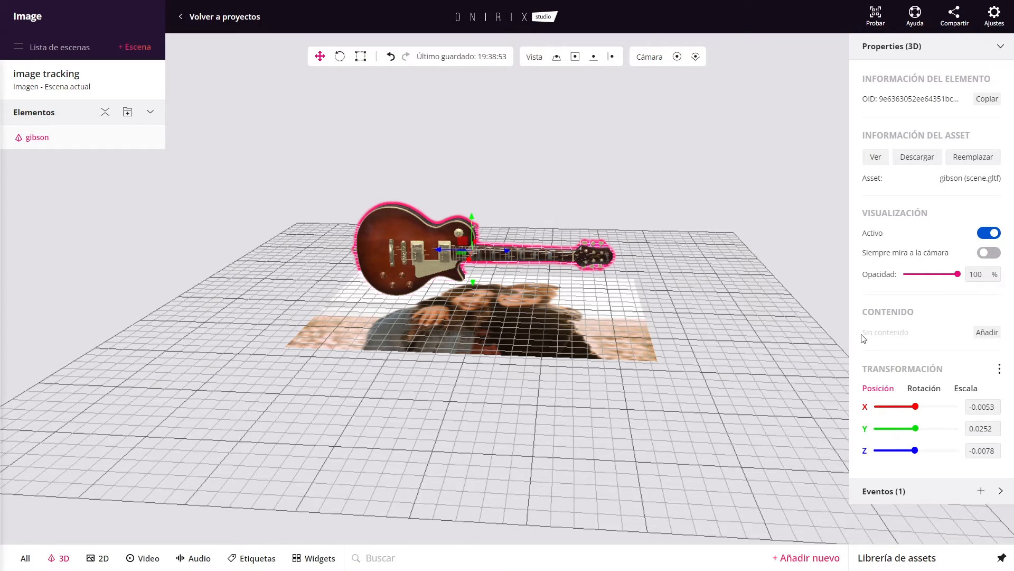
Step: Add the 2D sound image above the guitar, scaled to about 0.3, with a click event that opens a youtu.be URL
left_click(104, 558)
left_click_drag(317, 532, 487, 148)
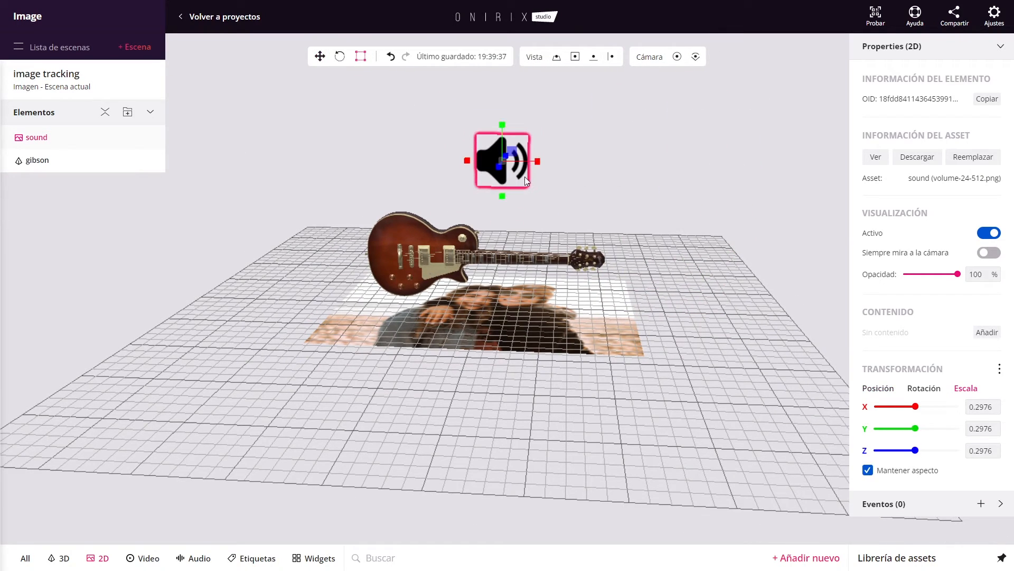
left_click(981, 504)
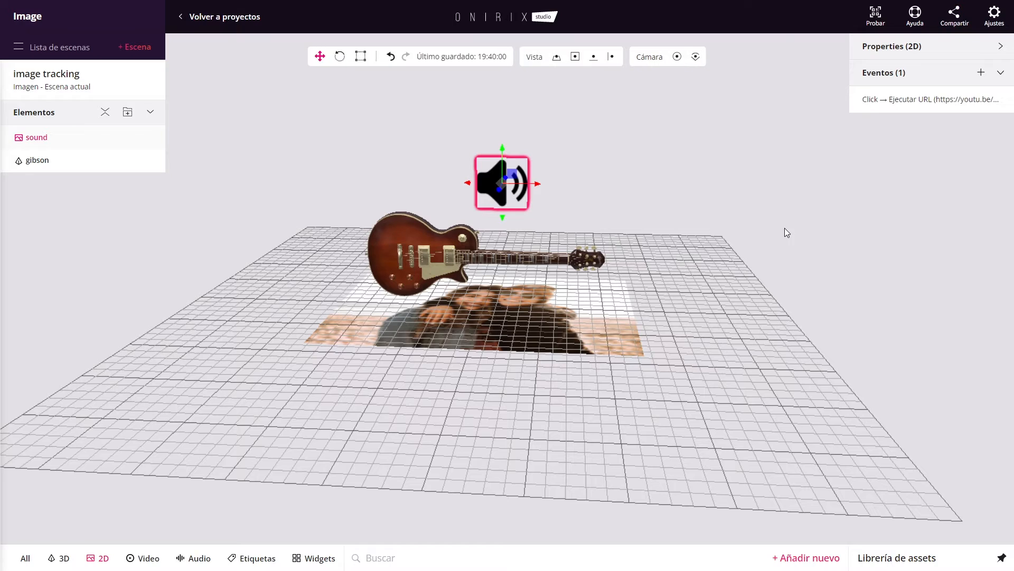
Step: Launch the scene test and open the experience on the phone from its onirix.com QR code
left_click(875, 16)
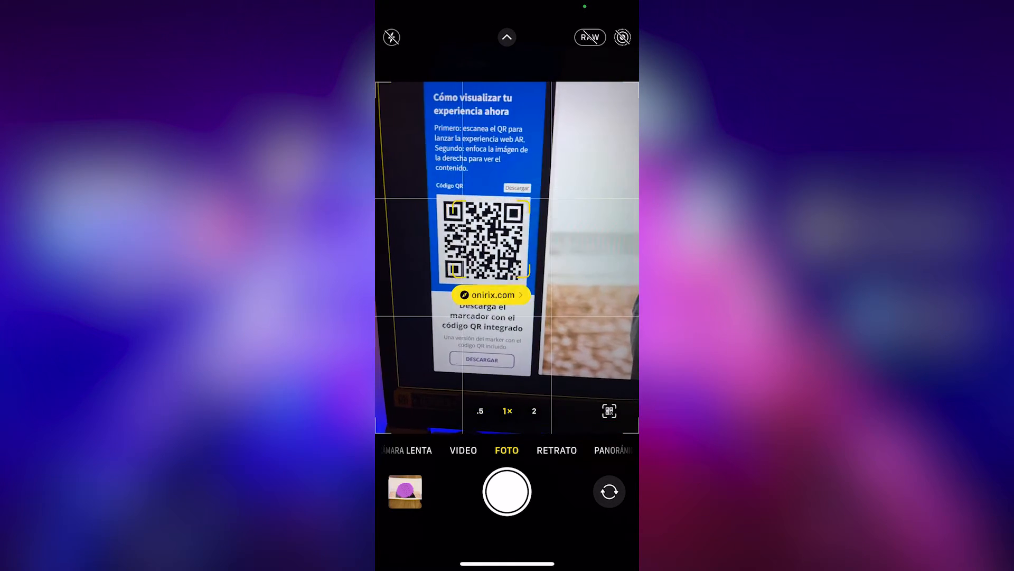
left_click(492, 295)
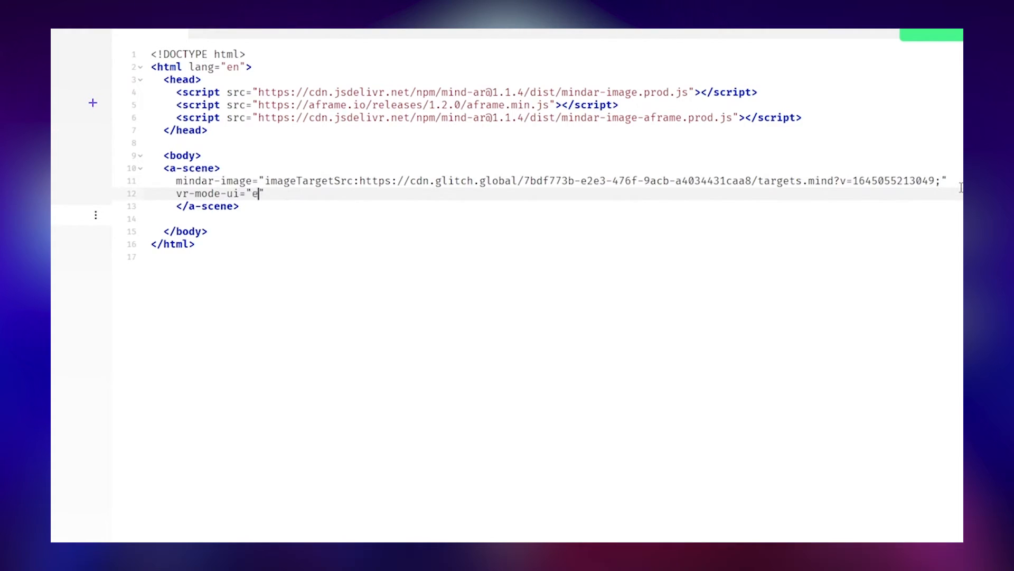
Step: In index.html, set the a-scene's vr-mode-ui and device-orientation-permission-ui attributes to "enabled: false" and close its opening tag
type("nabled: false\"")
key("Return")
type("device-orui")
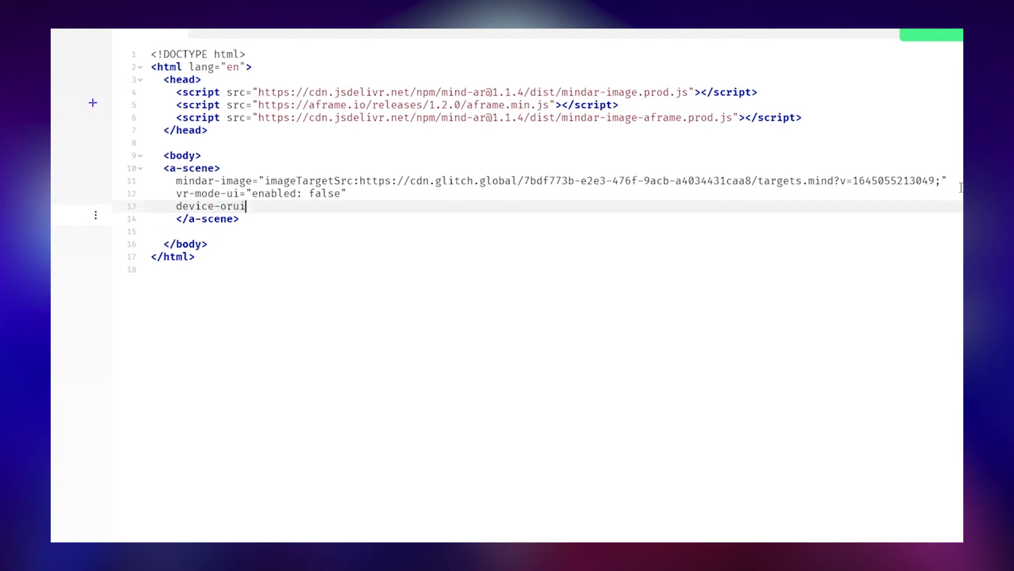
type(": false\">")
Step: Add an a-camera inside the scene with position "0 0 0" and look-controls "enabled: false"
key("Return")
key("Return")
key("Up")
type("<a-cam")
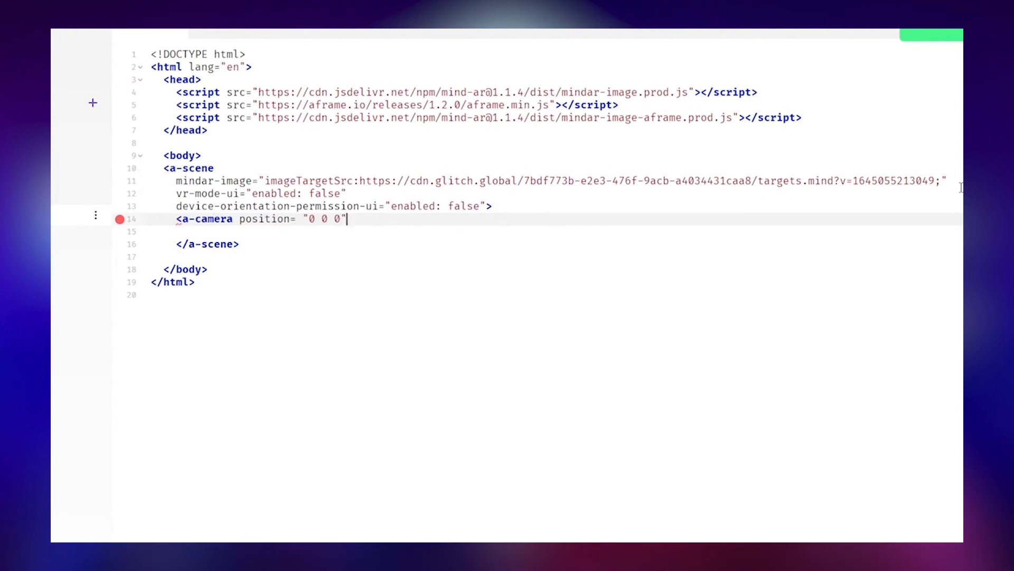
key("End")
Step: Add an a-entity below the camera with mindar-image-target set to "targetIndex: 0", leaving room inside it
key("Return")
type("<a-enti")
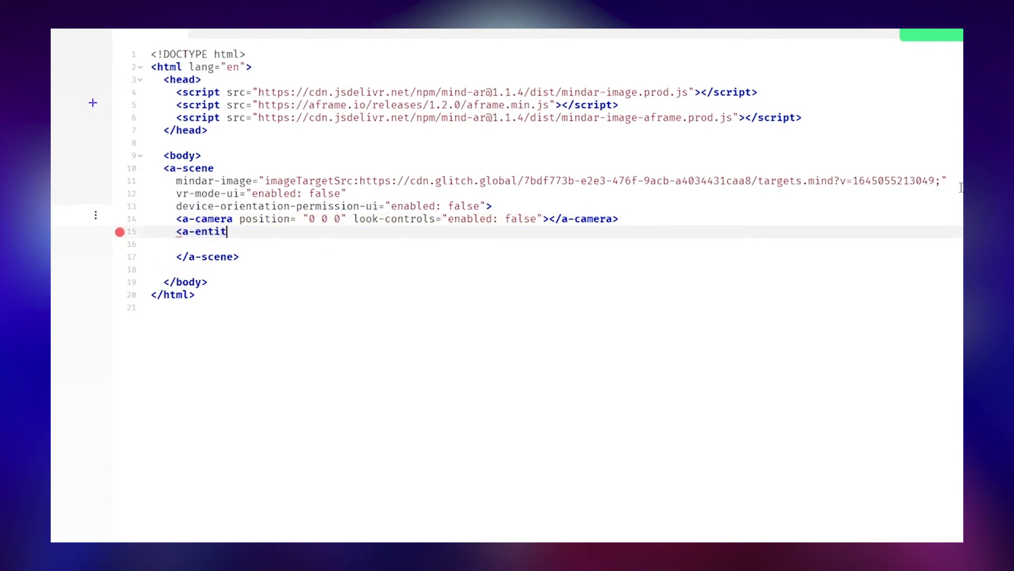
key("Return")
key("Return")
key("Return")
key("Up")
key("Up")
Step: Add an a-sphere inside the entity with position "0 0 0", radius "0.25" and color "#EF2D5E", and remove the surplus blank lines
type("<a")
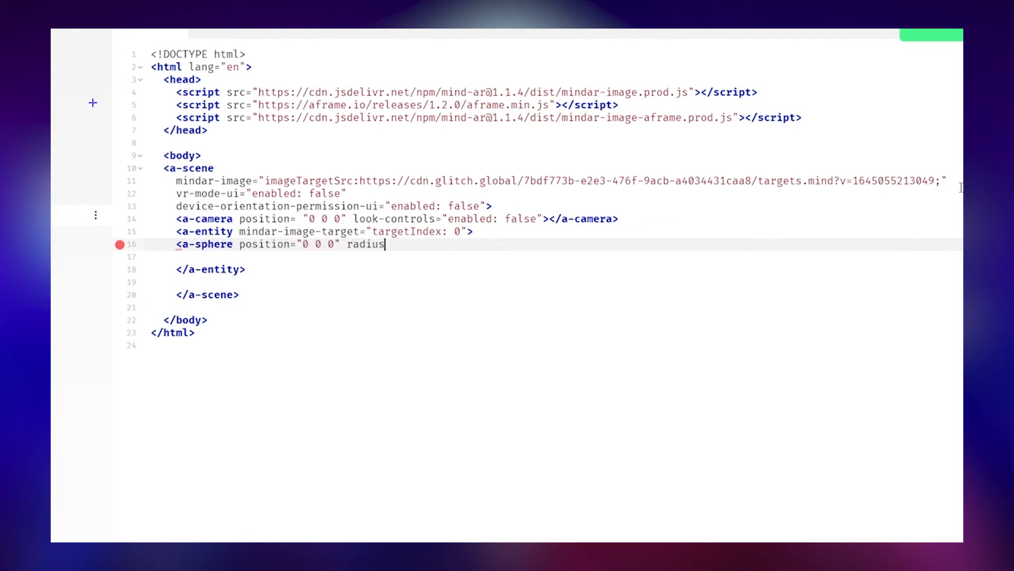
type("\">")
key("Delete")
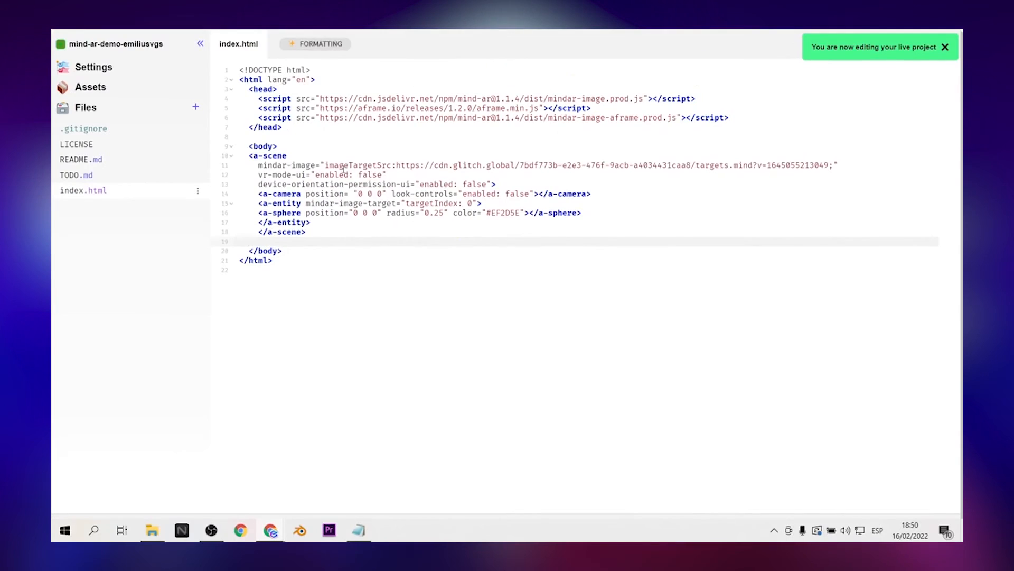